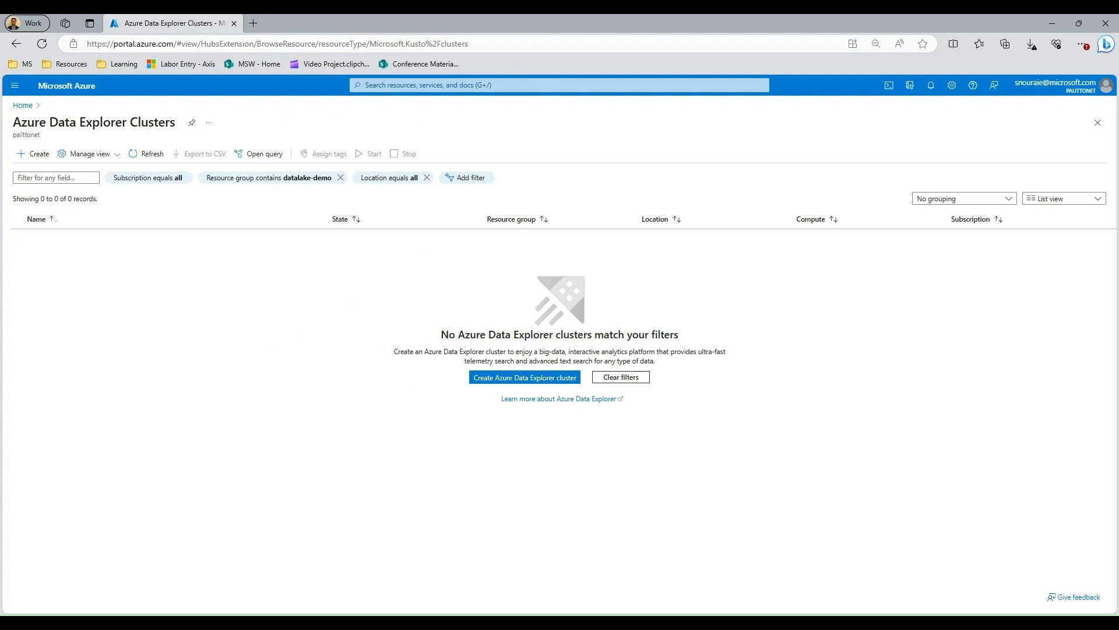
Start a new Azure Data Explorer cluster in resource group DataLake-Demo and name it adxcompc003.
{"action": "left_click", "coordinate": [488, 382]}
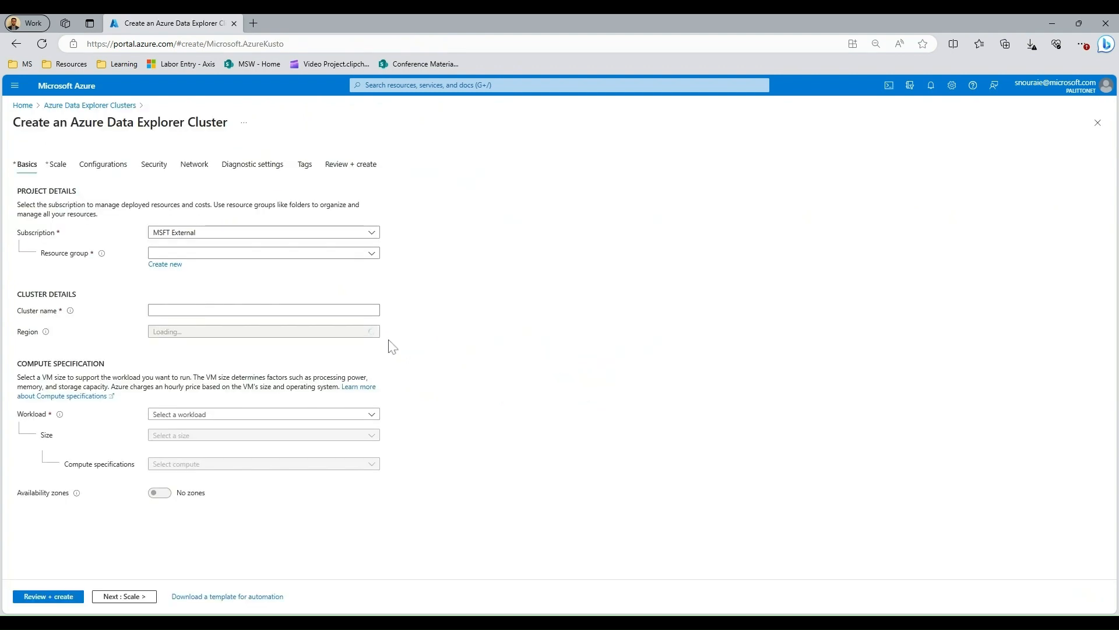
{"action": "left_click", "coordinate": [371, 254]}
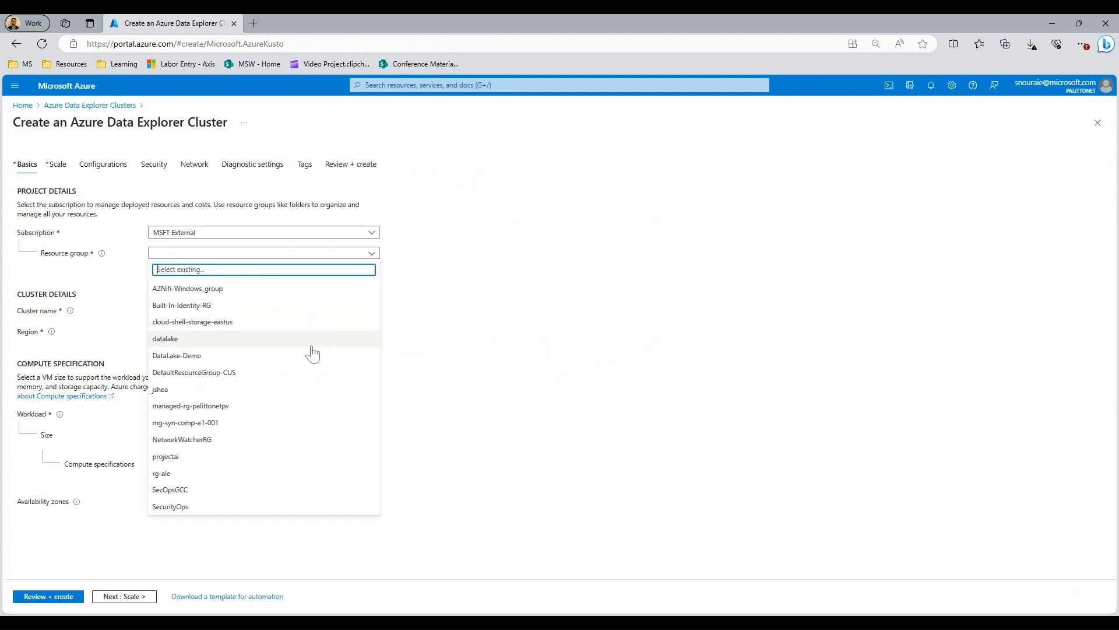
{"action": "left_click", "coordinate": [313, 354]}
{"action": "left_click", "coordinate": [307, 309]}
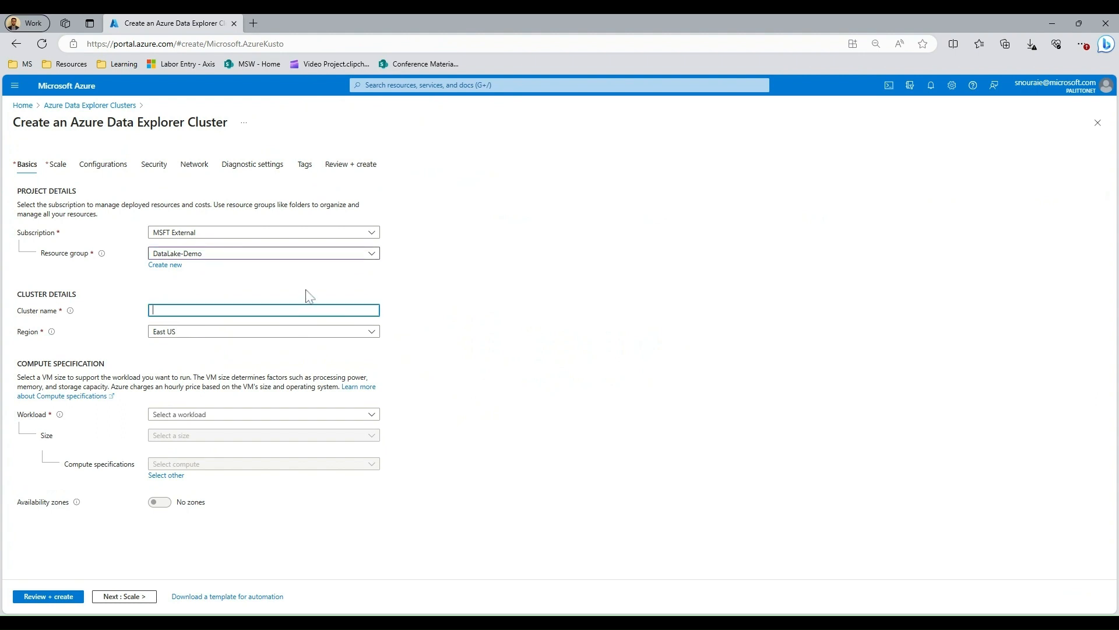
{"action": "type", "text": "adxcompc003"}
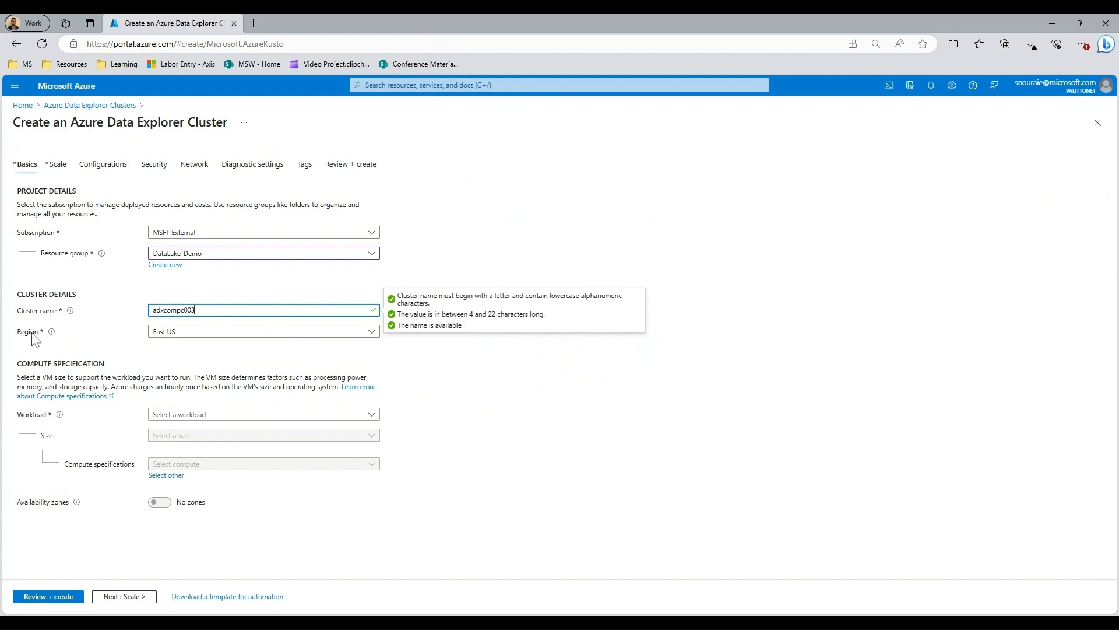
{"action": "mouse_move", "coordinate": [56, 338]}
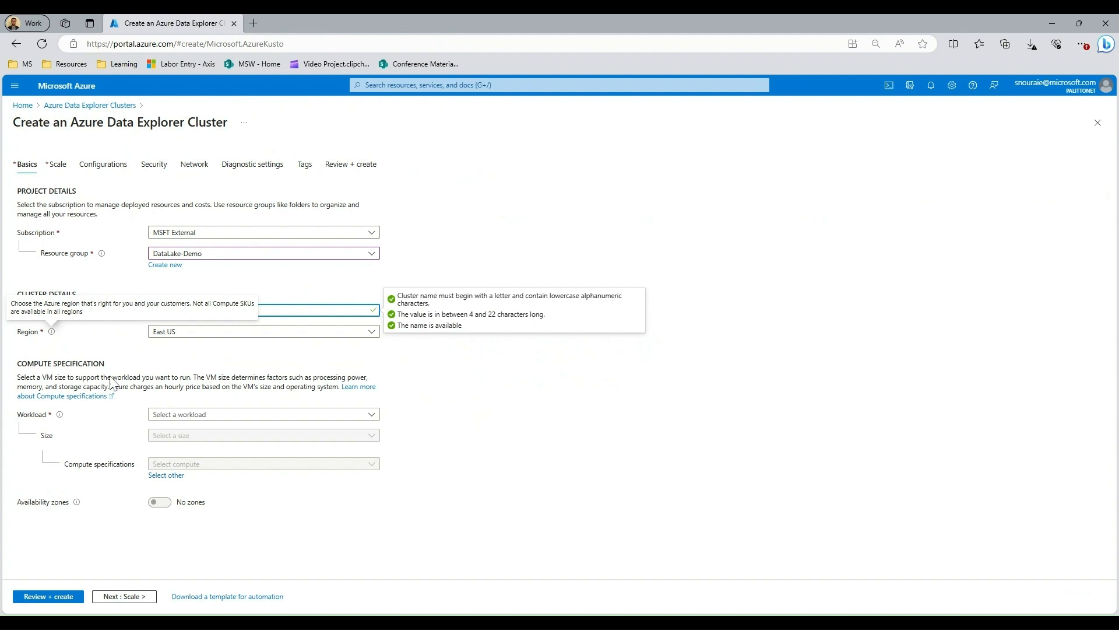
{"action": "left_click", "coordinate": [157, 416]}
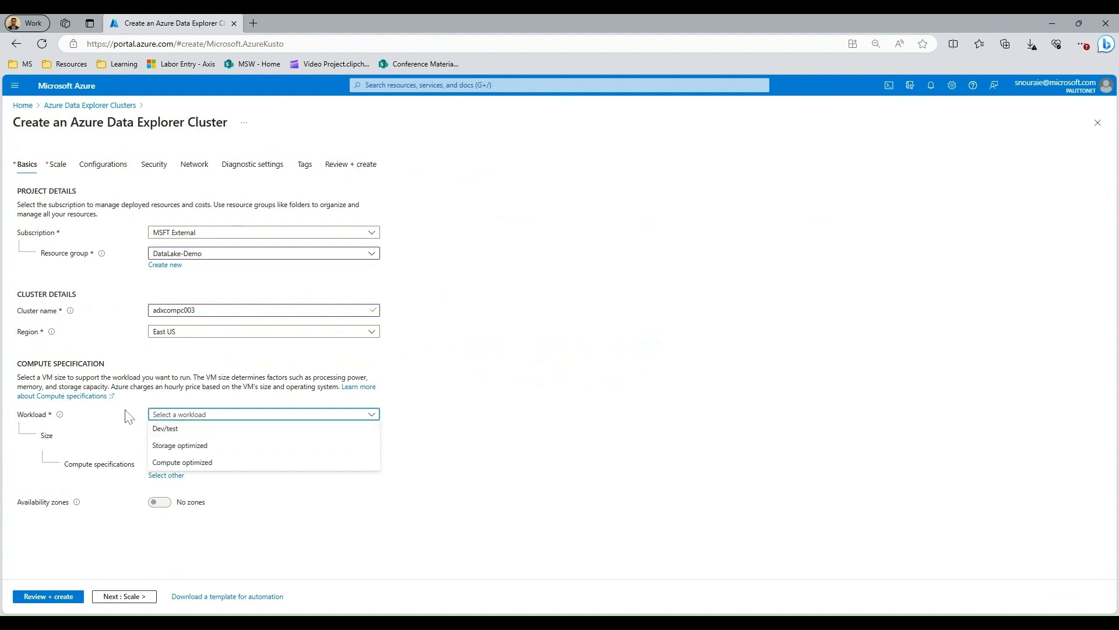
{"action": "left_click", "coordinate": [153, 464]}
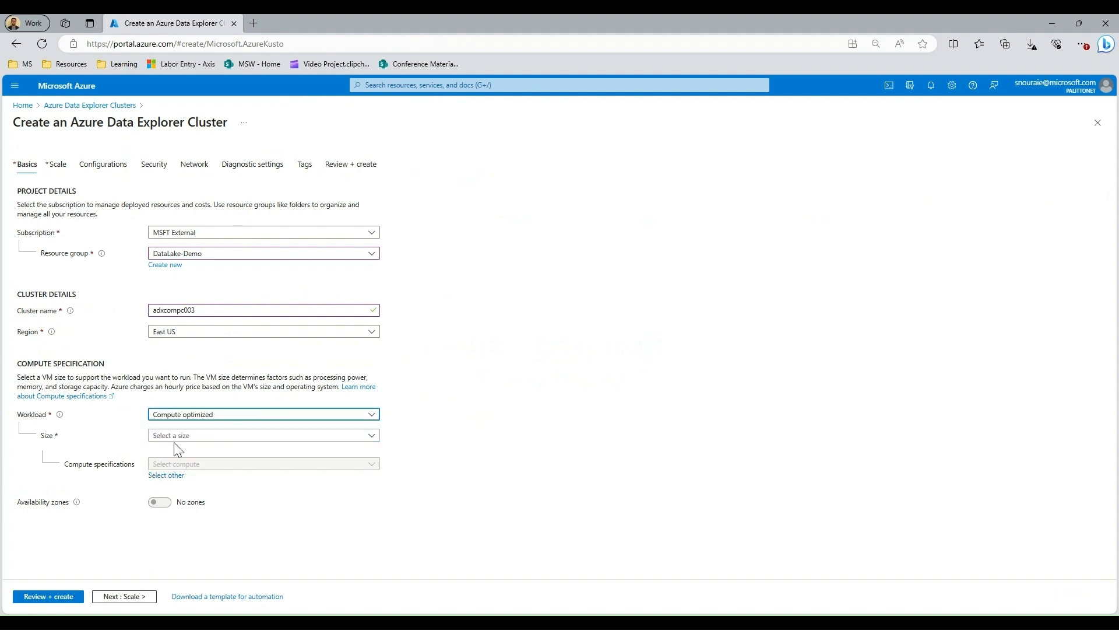
{"action": "left_click", "coordinate": [175, 439]}
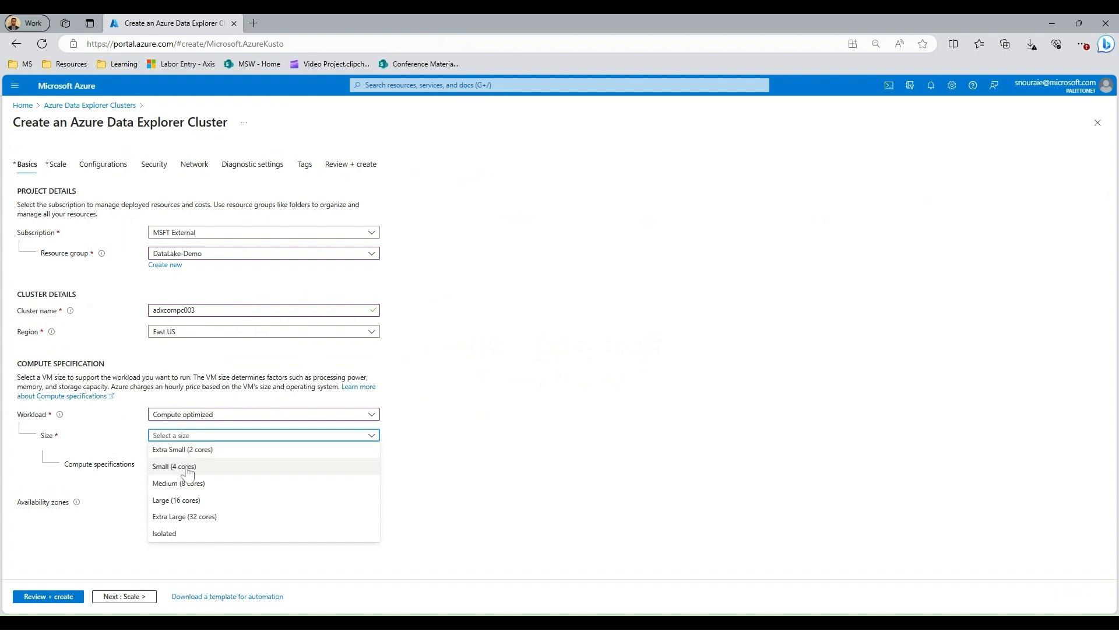
{"action": "left_click", "coordinate": [133, 450]}
{"action": "left_click", "coordinate": [176, 419]}
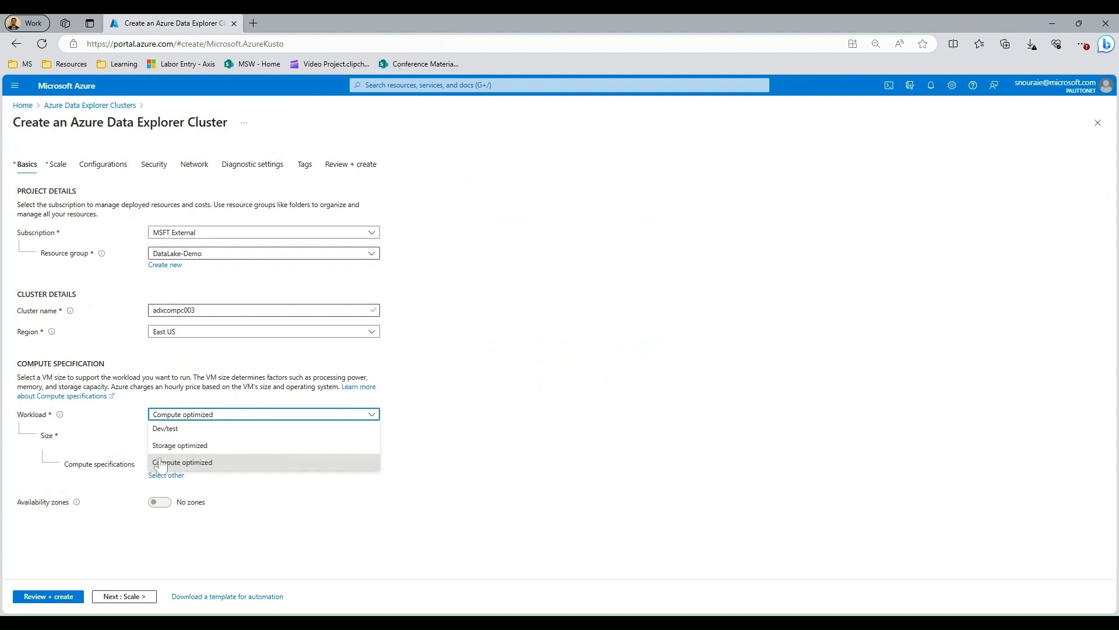
{"action": "left_click", "coordinate": [129, 438]}
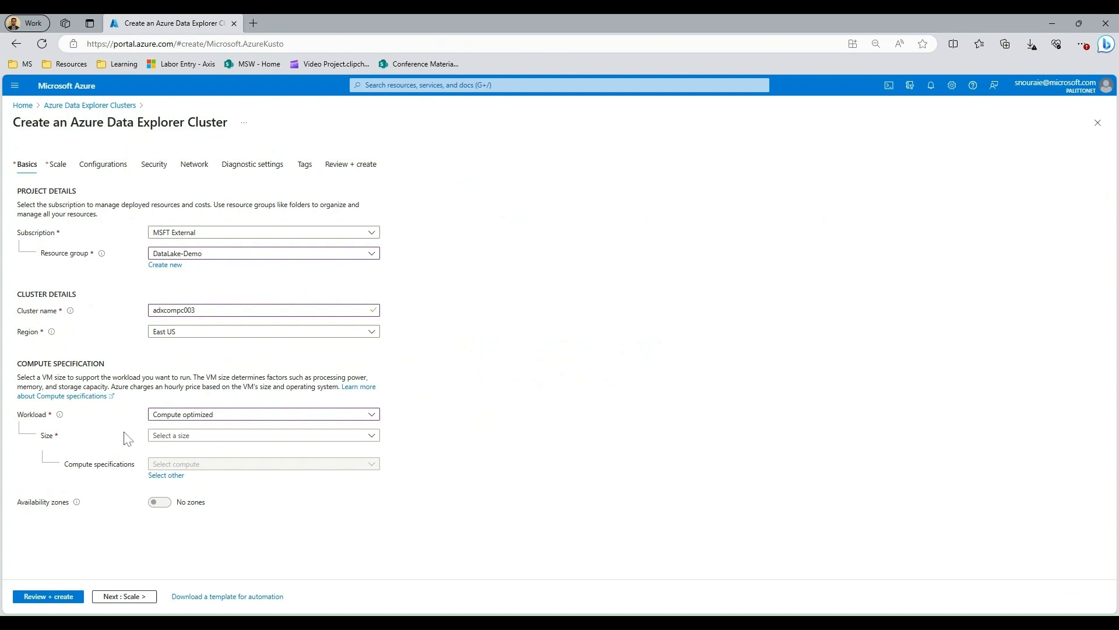
Set the cluster workload to Dev/test and accept manual scaling with an instance count of 1.
{"action": "left_click", "coordinate": [166, 421]}
{"action": "left_click", "coordinate": [168, 433]}
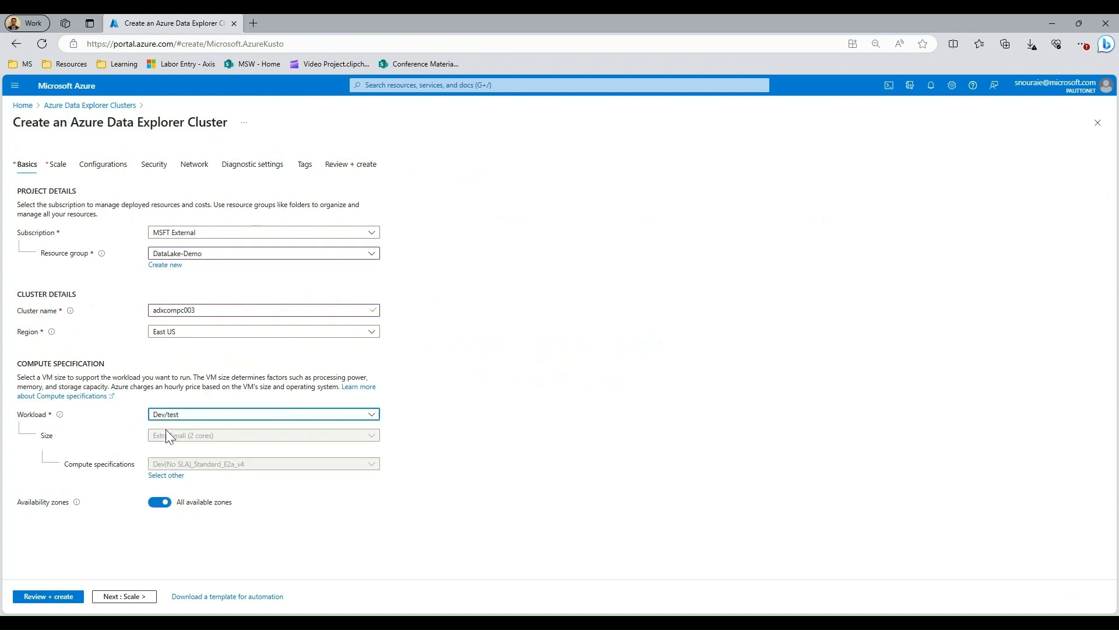
{"action": "left_click", "coordinate": [132, 604]}
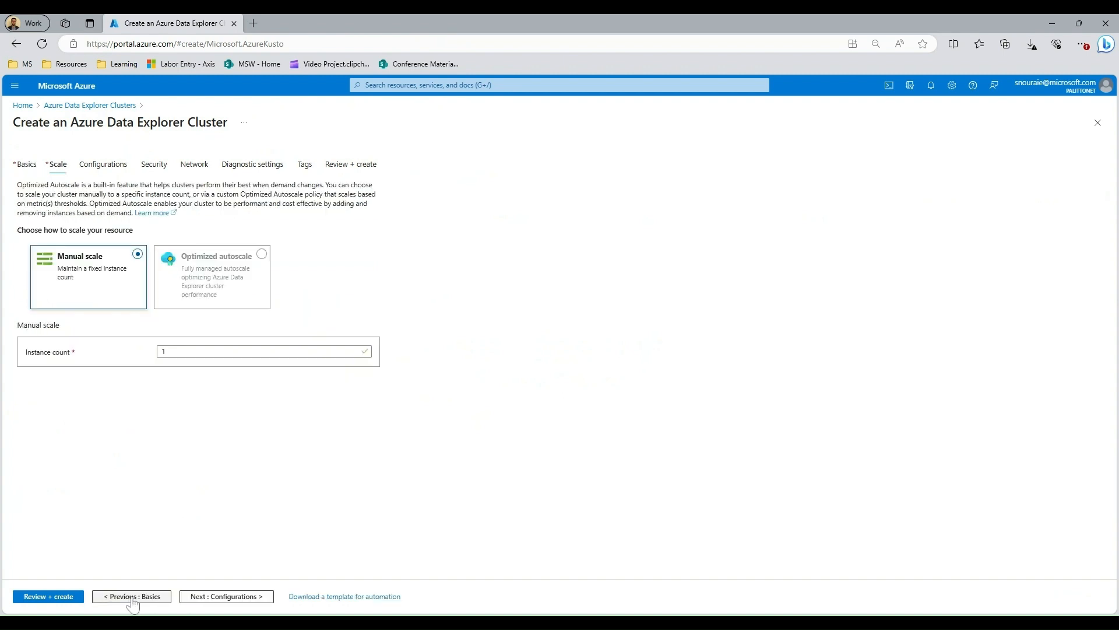
{"action": "left_click", "coordinate": [156, 354]}
{"action": "left_click", "coordinate": [219, 598]}
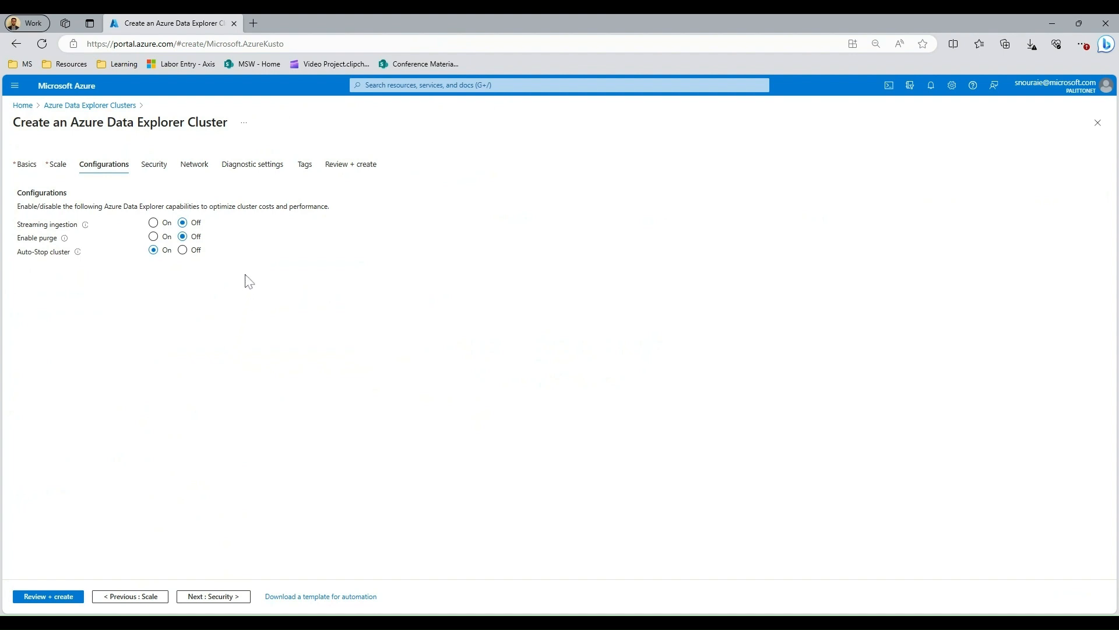
Accept the default configuration and security settings, create the cluster, and refresh its deployment status.
{"action": "left_click", "coordinate": [208, 601]}
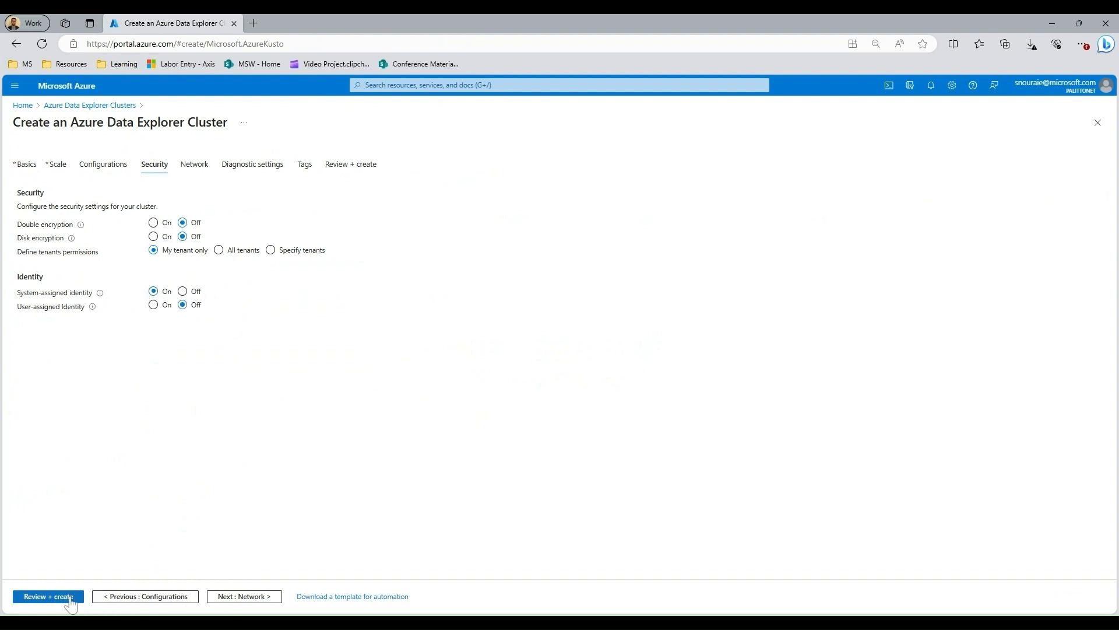
{"action": "left_click", "coordinate": [47, 597]}
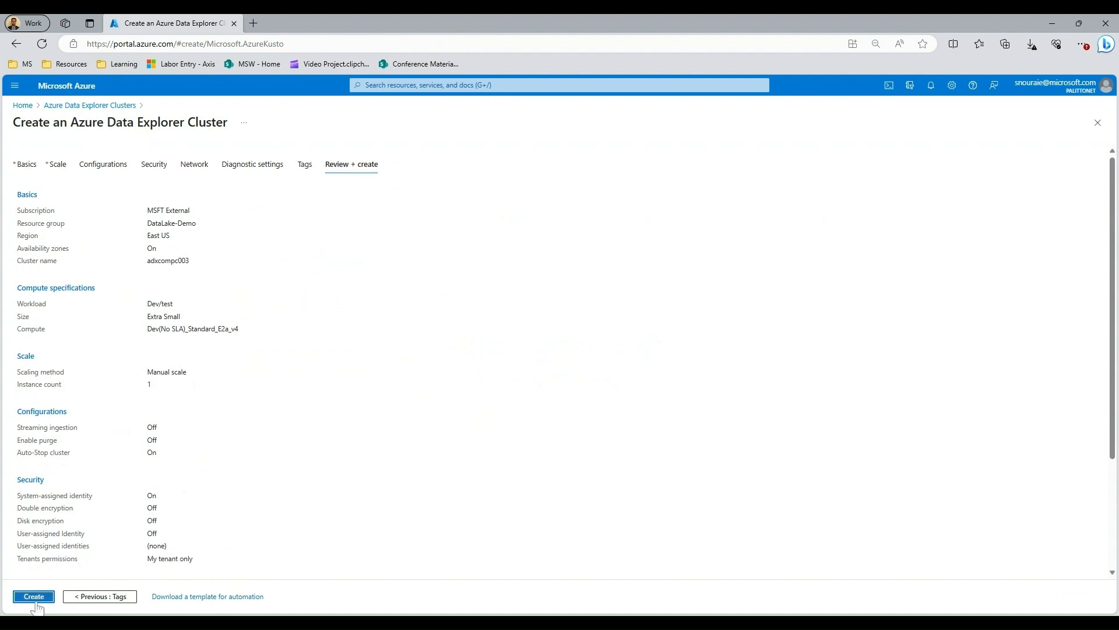
{"action": "left_click", "coordinate": [37, 597]}
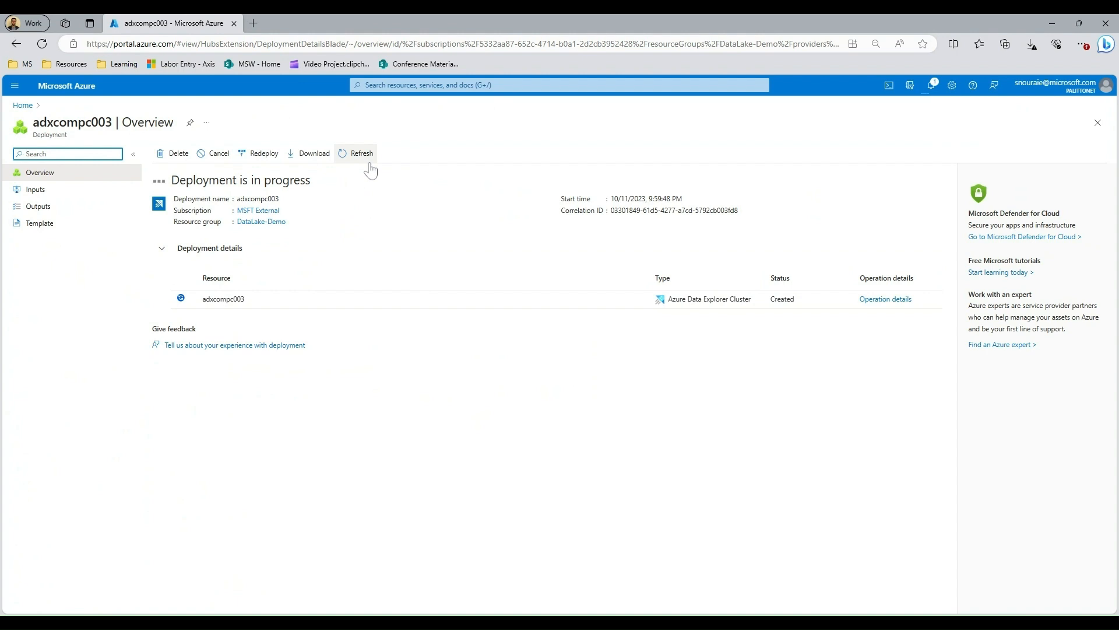
{"action": "left_click", "coordinate": [369, 163]}
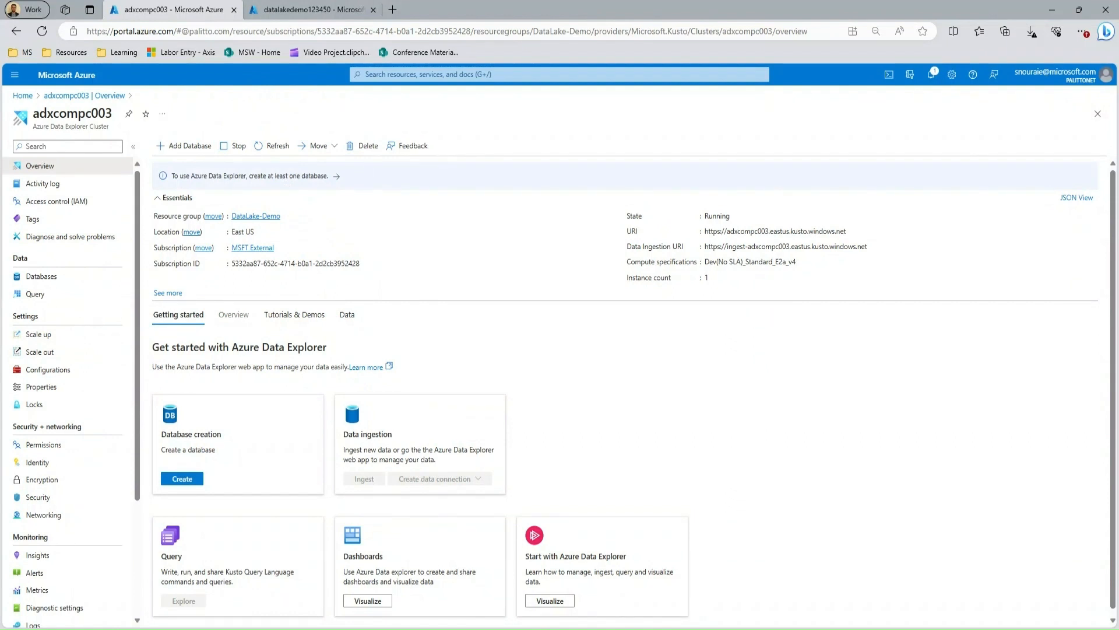
Grant the signed-in user's account the AllDatabasesAdmin role in the cluster's permissions and refresh the list.
{"action": "left_click", "coordinate": [77, 443]}
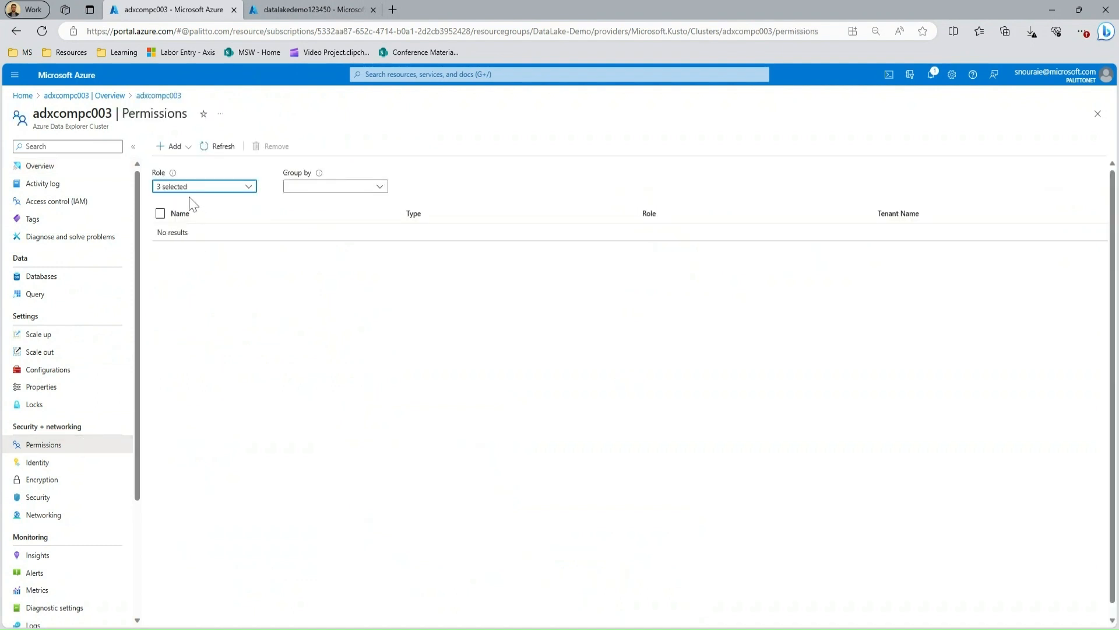
{"action": "left_click", "coordinate": [182, 146]}
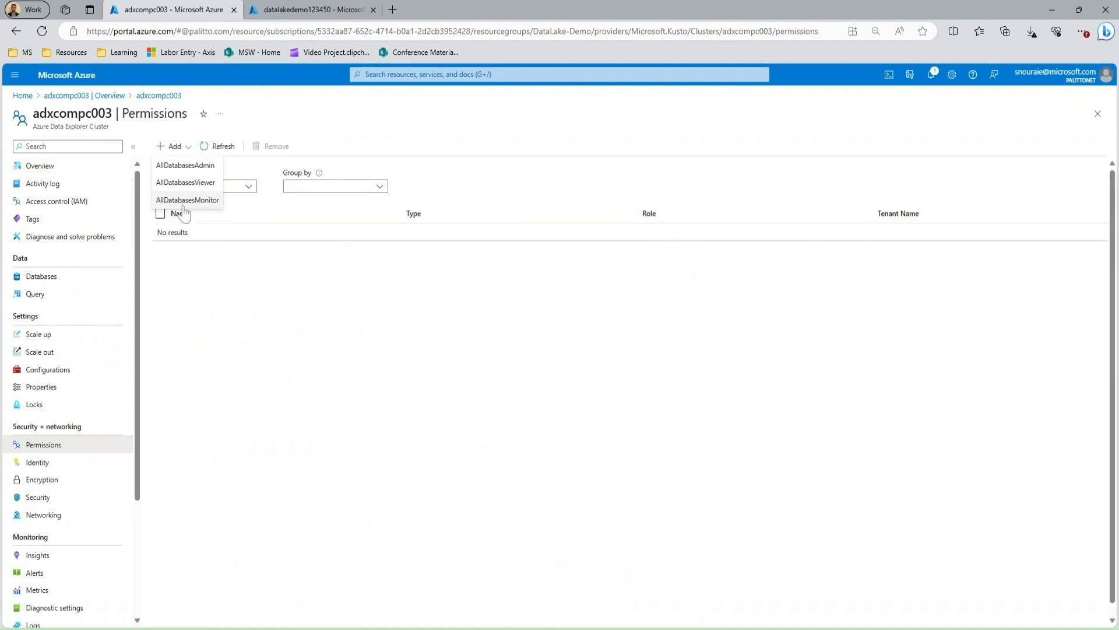
{"action": "left_click", "coordinate": [208, 166]}
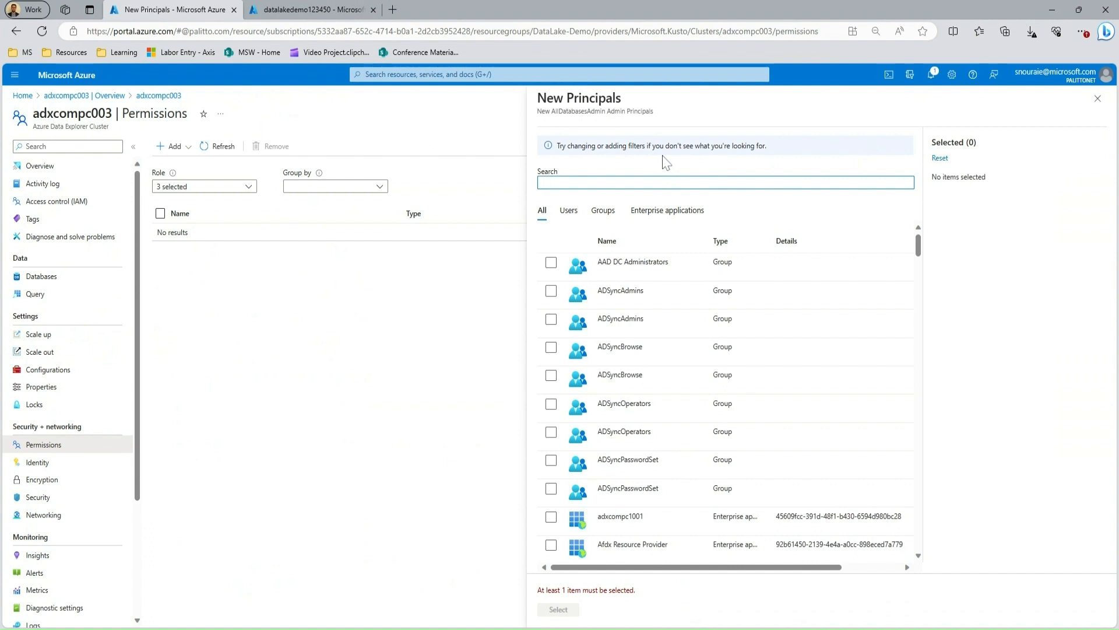
{"action": "type", "text": "se"}
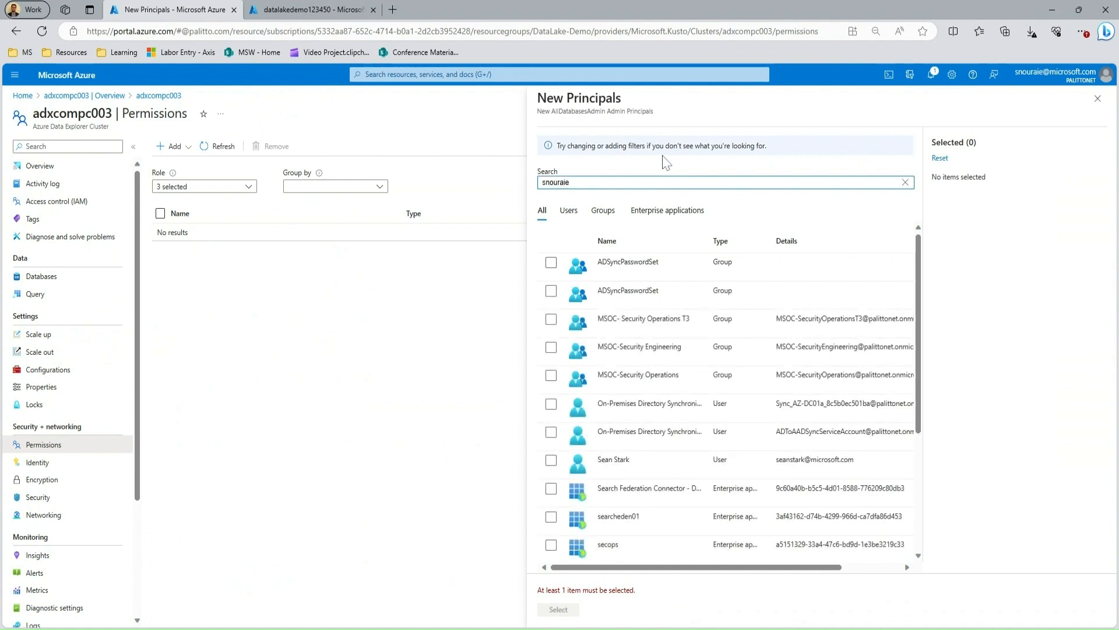
{"action": "left_click", "coordinate": [550, 265]}
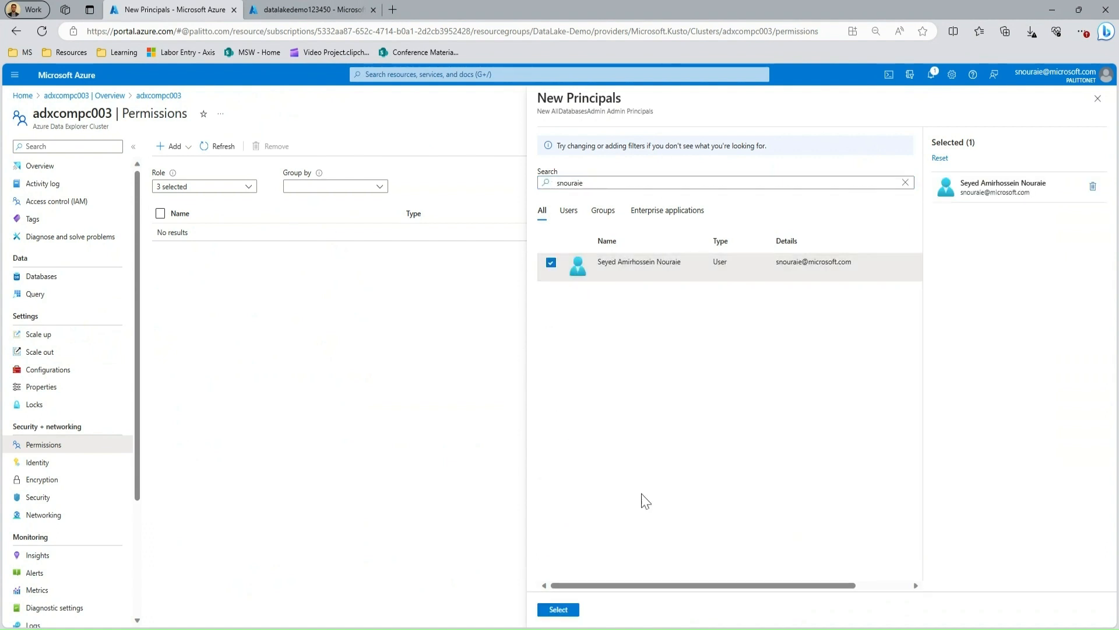
{"action": "left_click", "coordinate": [558, 609]}
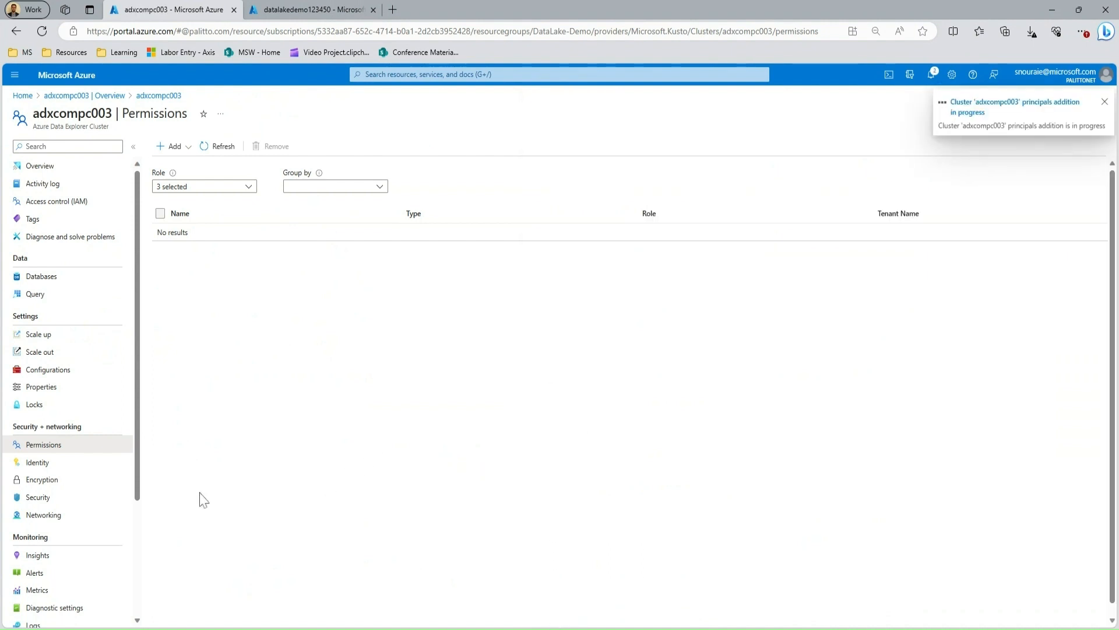
{"action": "left_click", "coordinate": [238, 153]}
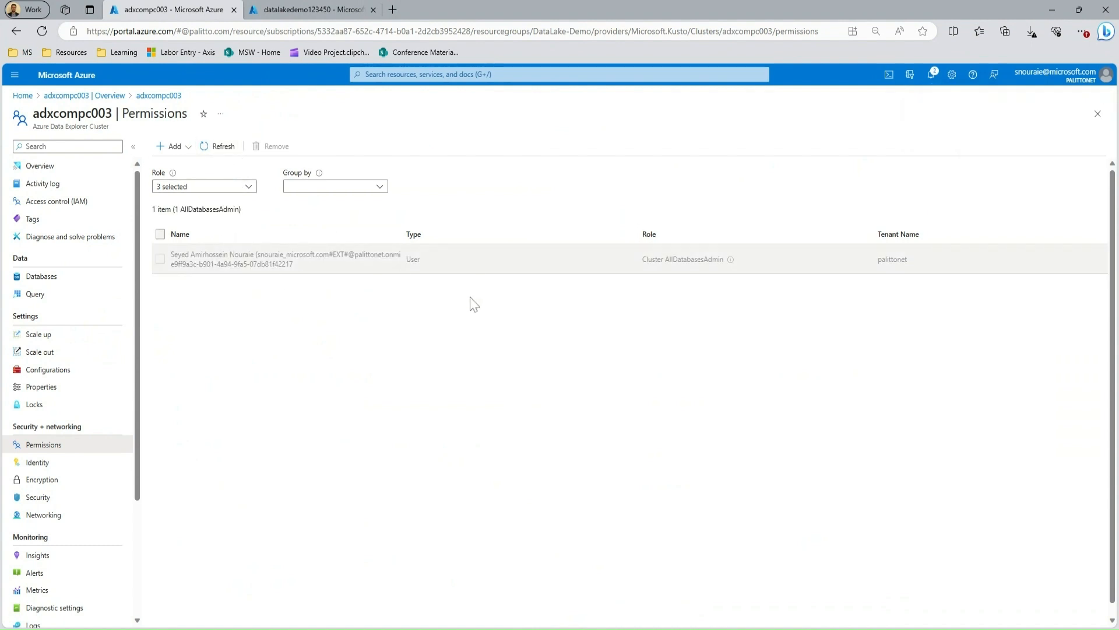
Check the cluster's system-assigned identity, and create a database named database1 with the default retention and cache periods.
{"action": "left_click", "coordinate": [39, 464]}
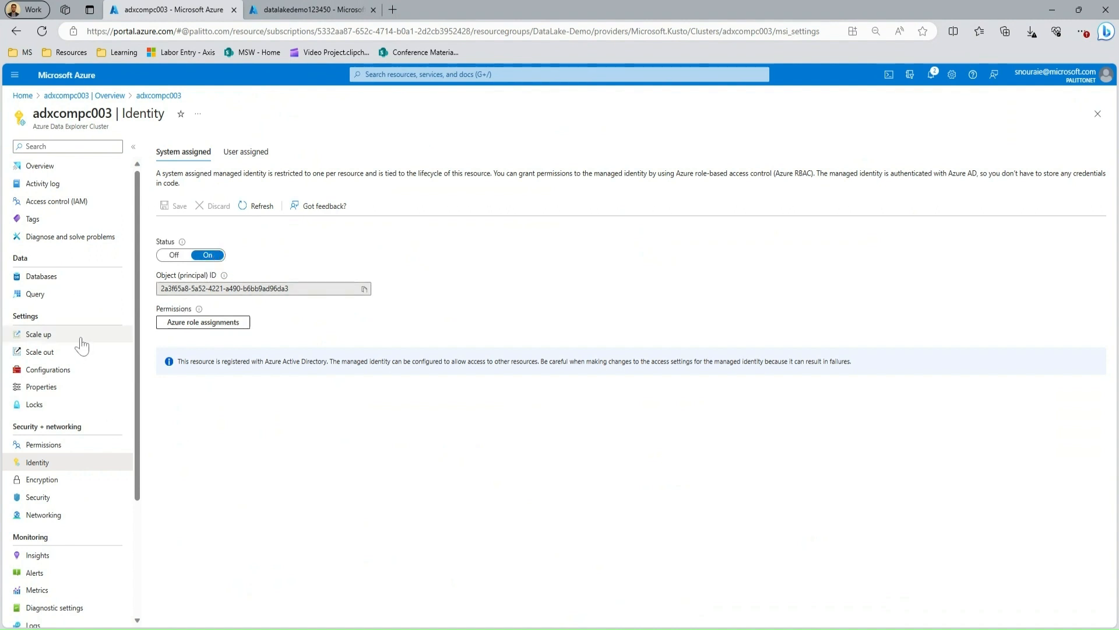
{"action": "left_click", "coordinate": [89, 288]}
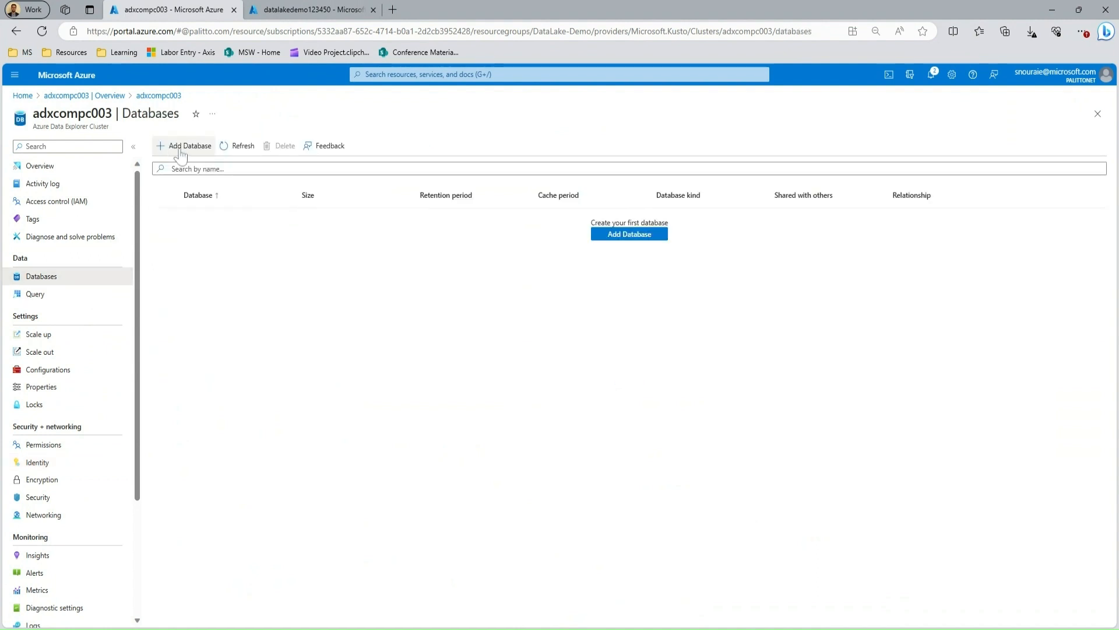
{"action": "left_click", "coordinate": [180, 147]}
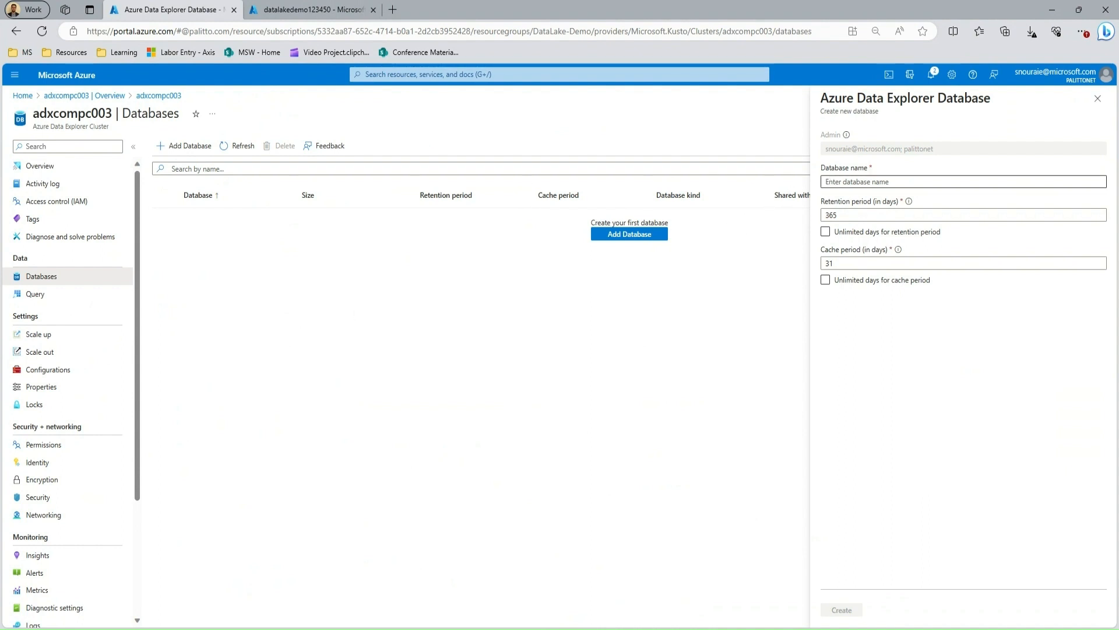
{"action": "left_click", "coordinate": [857, 181]}
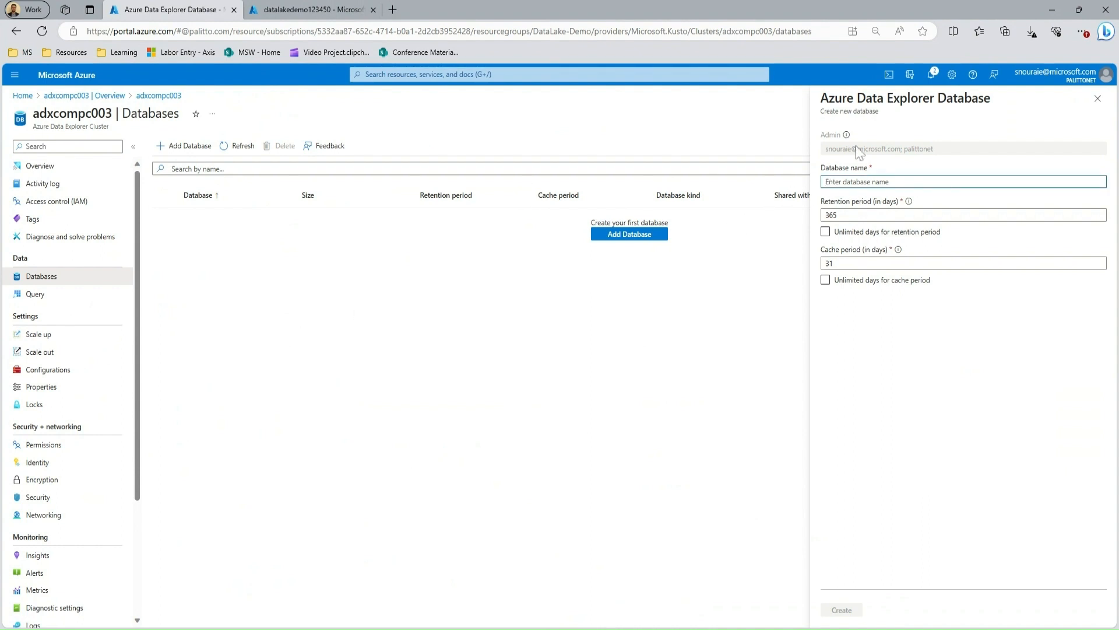
{"action": "type", "text": "database1"}
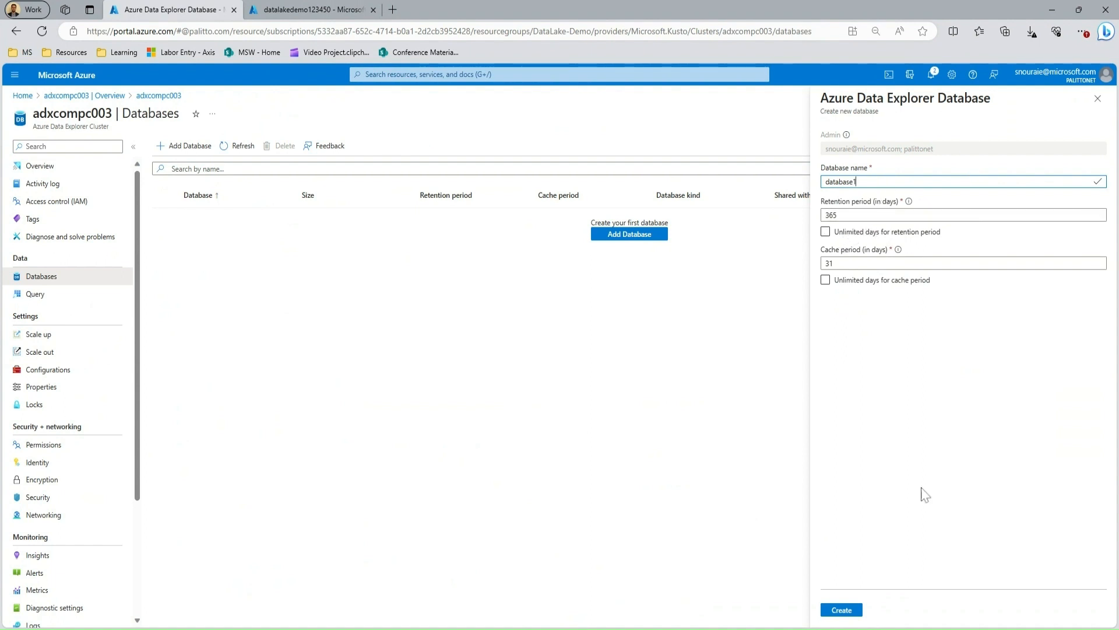
{"action": "left_click", "coordinate": [853, 610]}
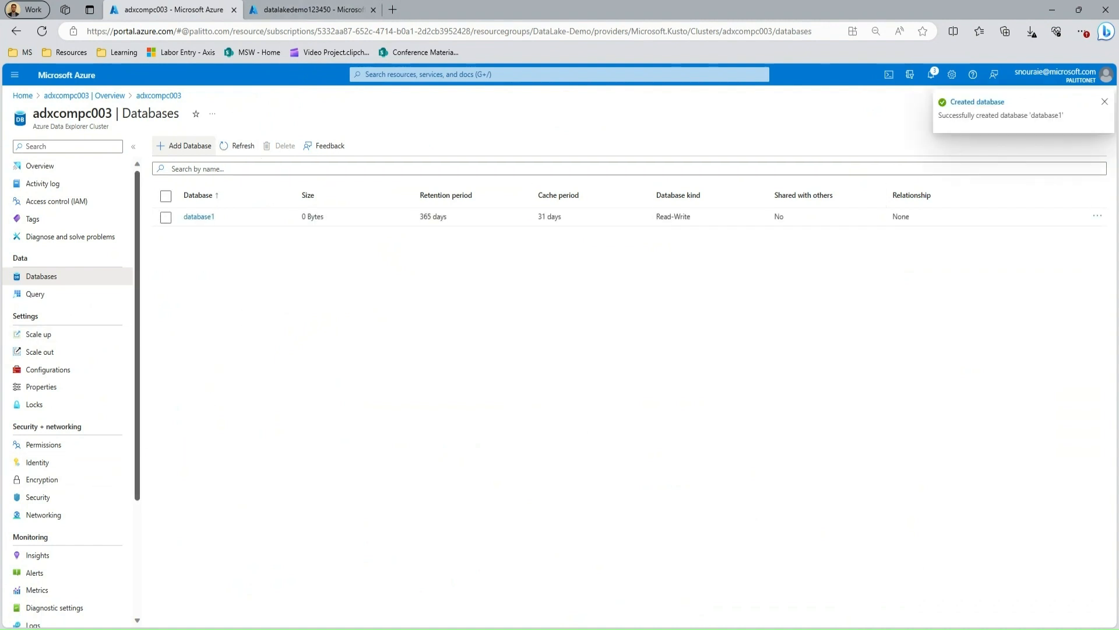
Start a role assignment in the access control of storage account datalakedemo123450 and choose the Storage Blob Data Reader role.
{"action": "left_click", "coordinate": [328, 7]}
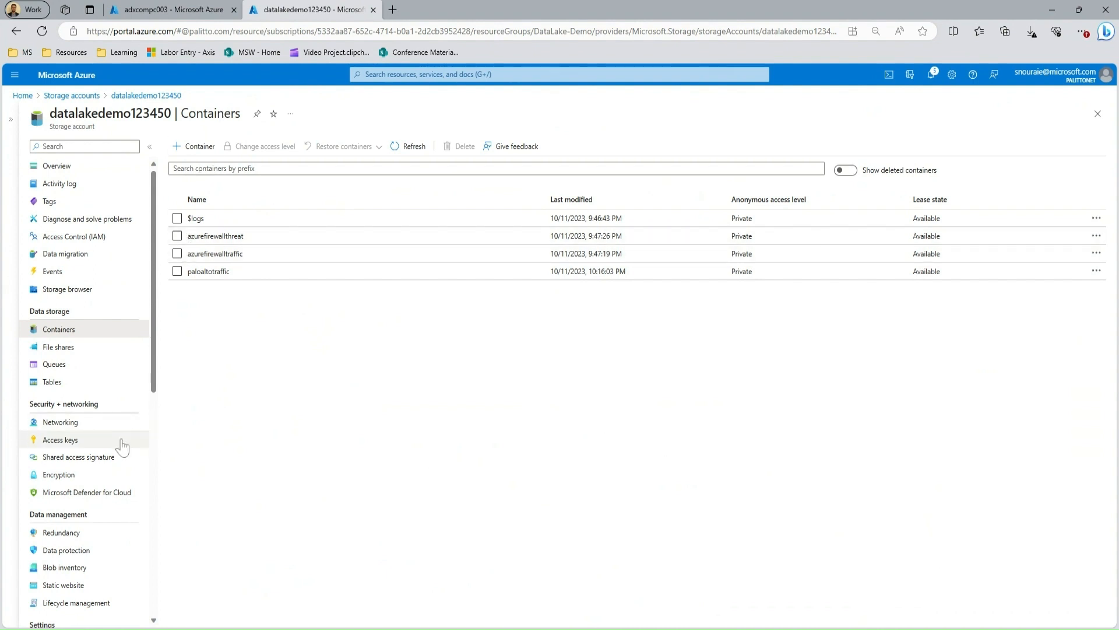
{"action": "left_click", "coordinate": [74, 237]}
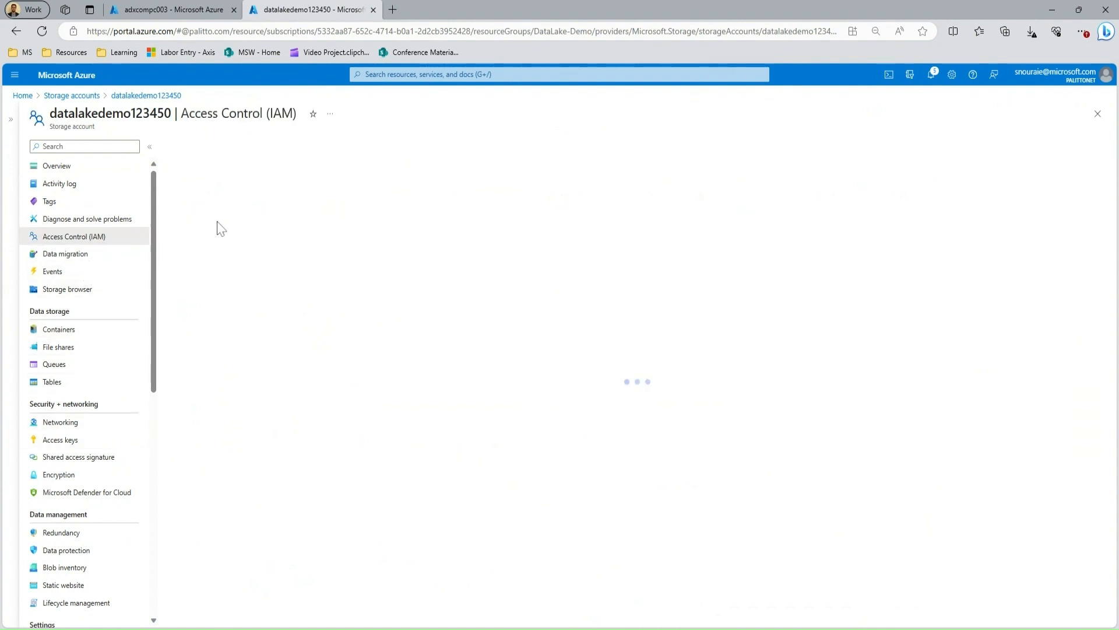
{"action": "left_click", "coordinate": [192, 146]}
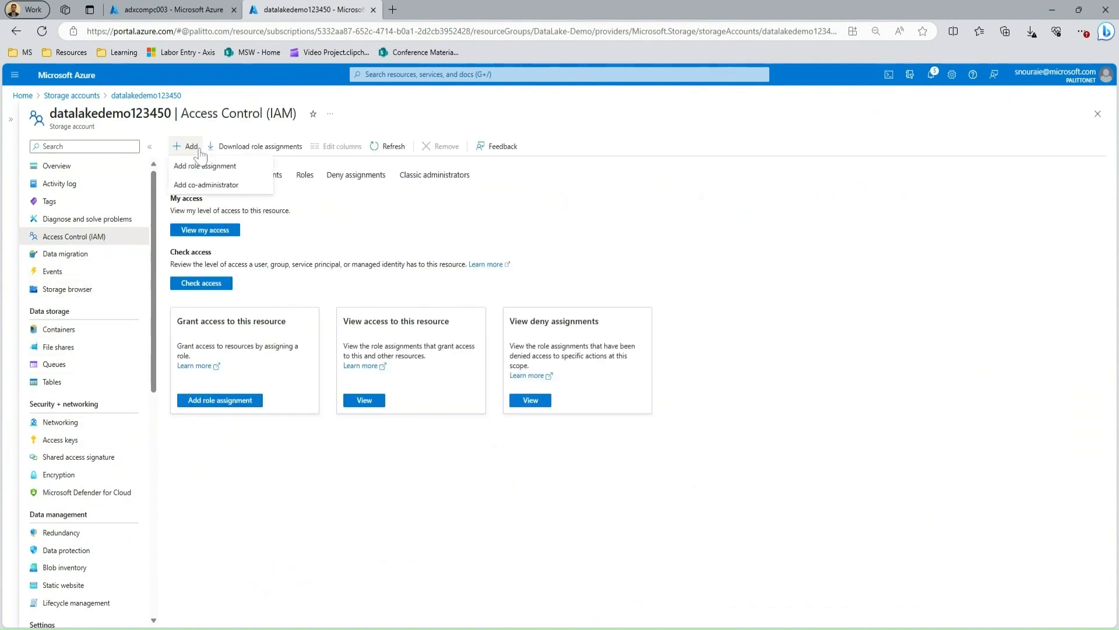
{"action": "left_click", "coordinate": [204, 165]}
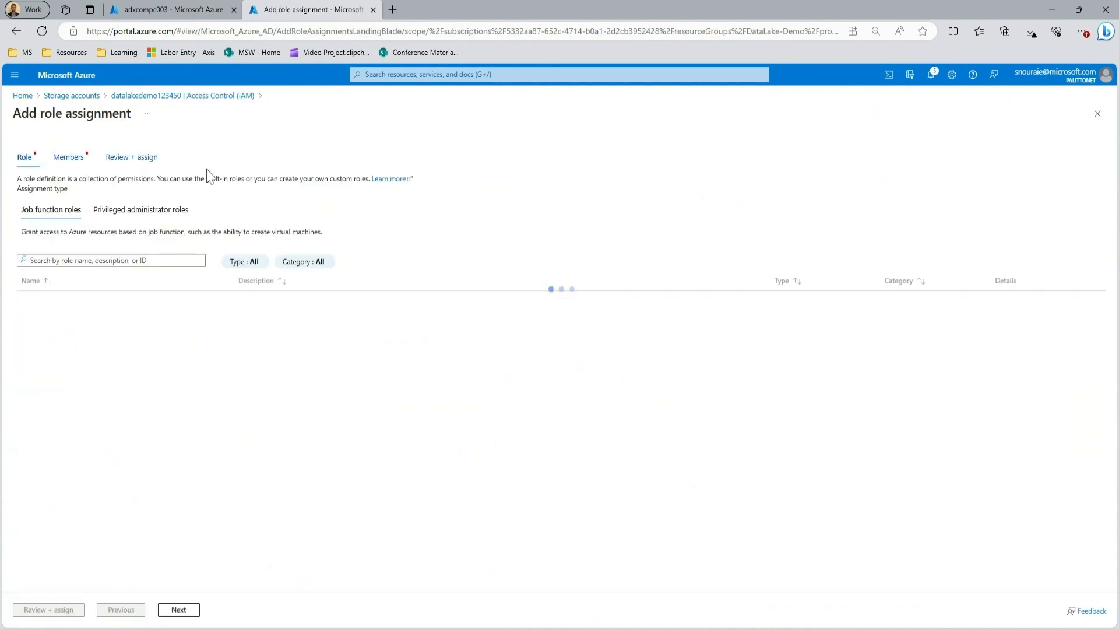
{"action": "left_click", "coordinate": [111, 261]}
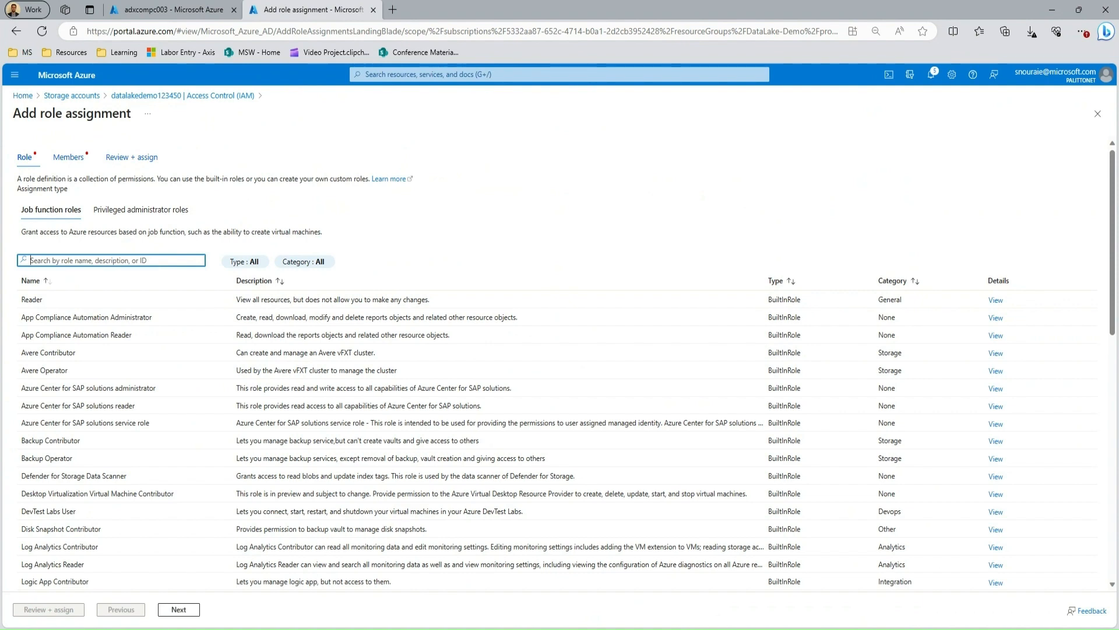
{"action": "type", "text": "data"}
{"action": "scroll", "coordinate": [130, 369], "scroll_direction": "down", "scroll_amount": 6}
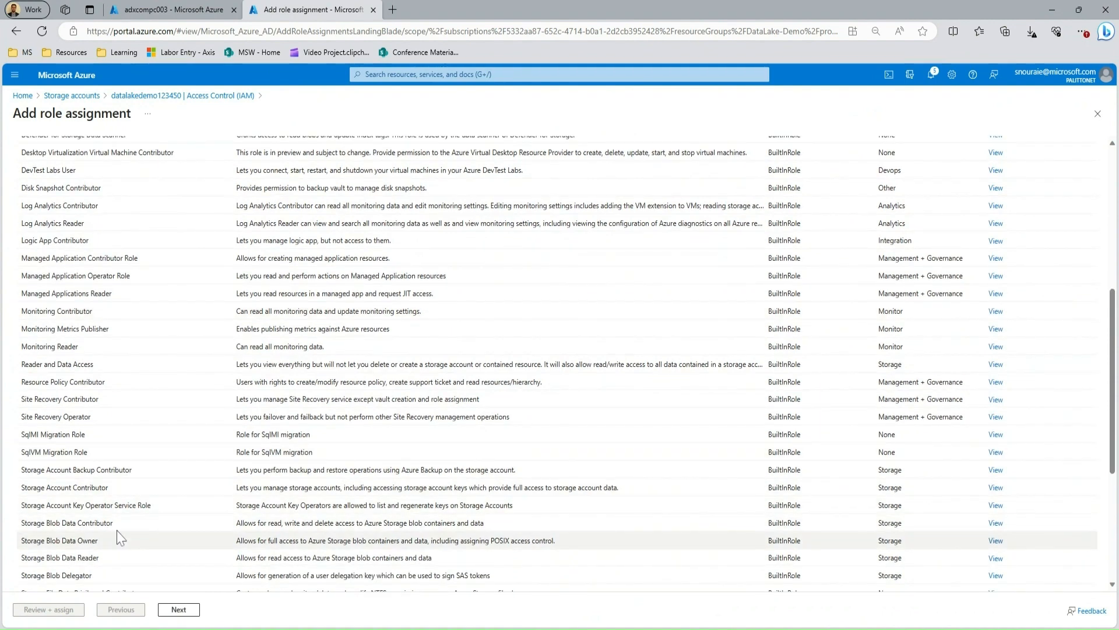
{"action": "left_click", "coordinate": [107, 561]}
{"action": "left_click", "coordinate": [179, 609]}
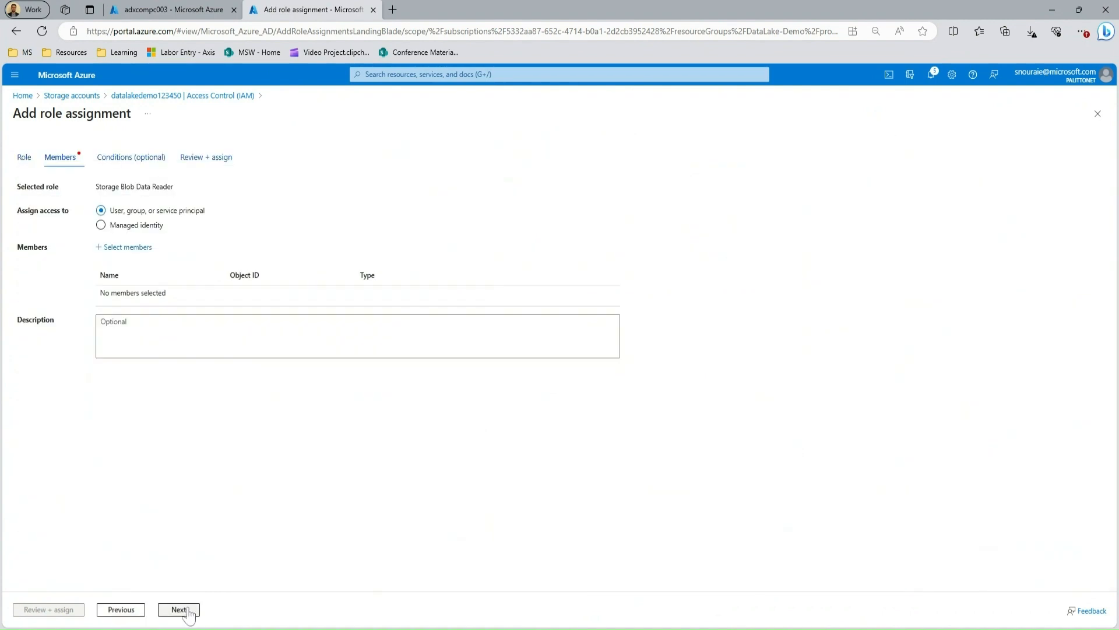
Assign the role to the managed identity of the Azure Data Explorer cluster adxcompc003 in the MSFT External subscription.
{"action": "left_click", "coordinate": [146, 230]}
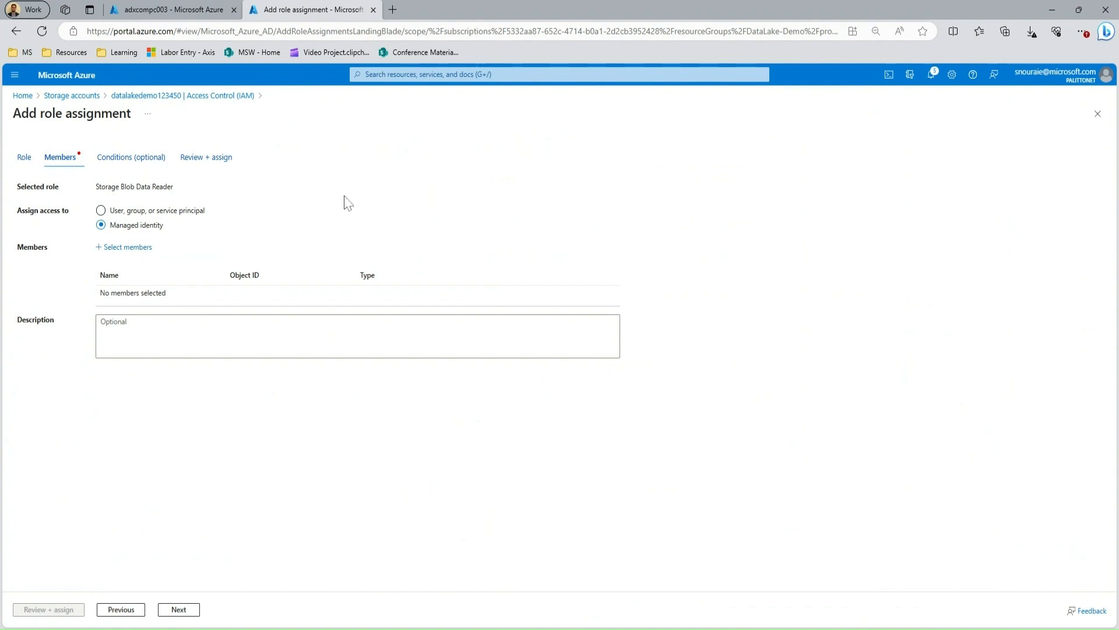
{"action": "left_click", "coordinate": [139, 249]}
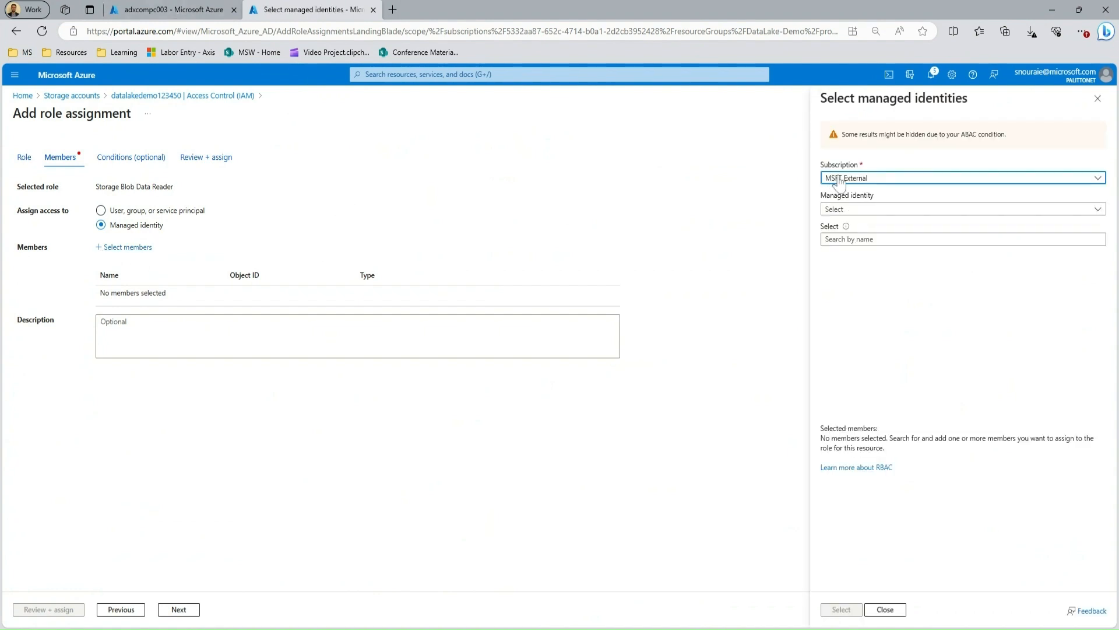
{"action": "left_click", "coordinate": [856, 209]}
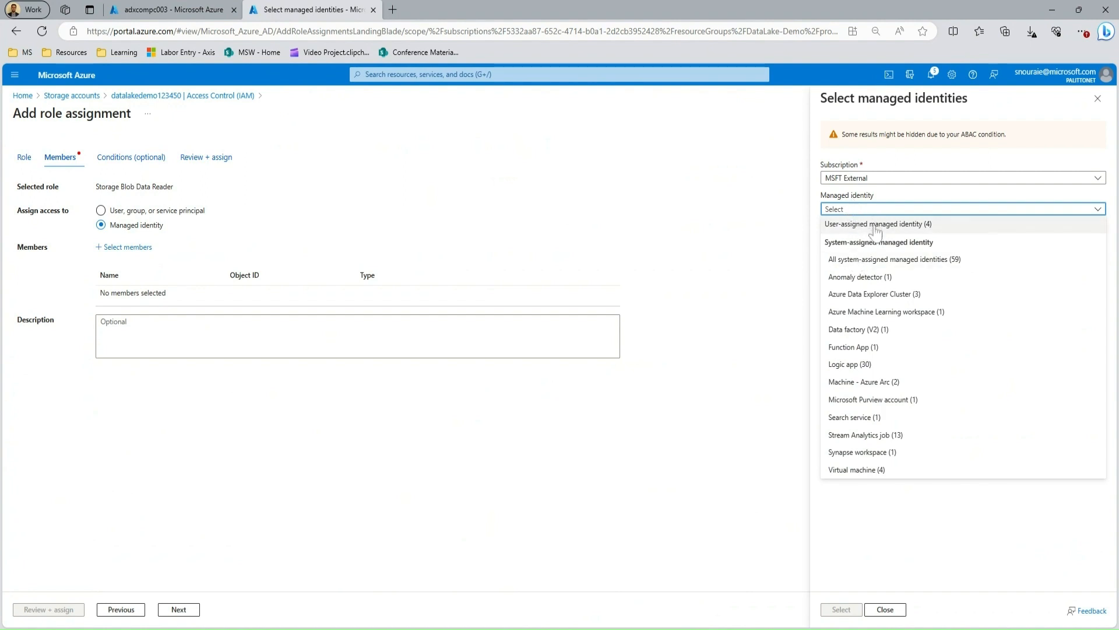
{"action": "left_click", "coordinate": [890, 294]}
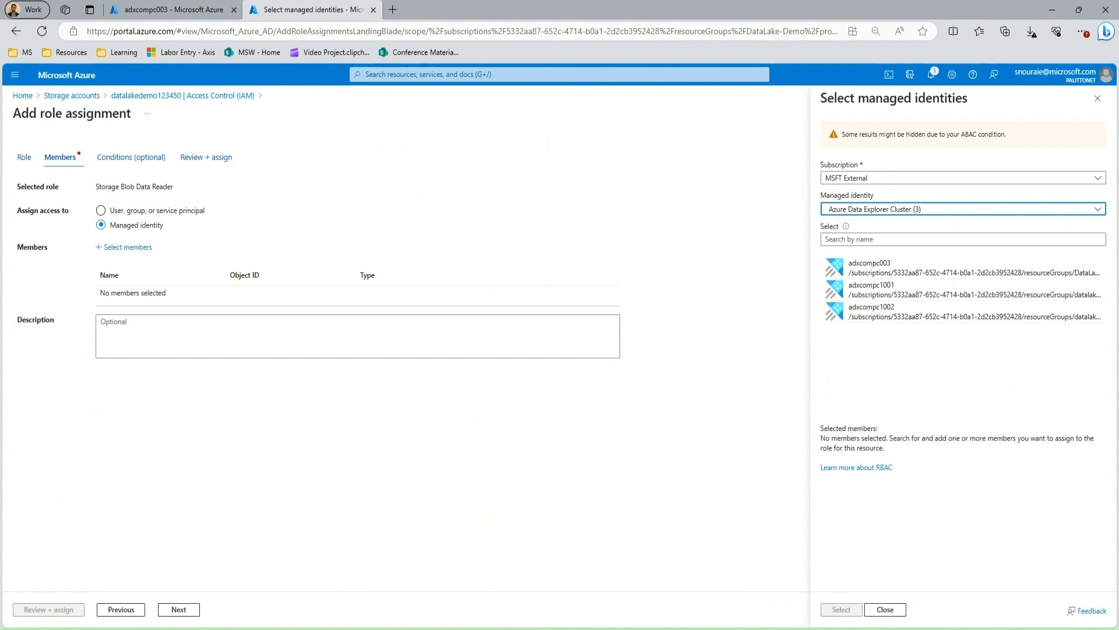
{"action": "left_click", "coordinate": [898, 268]}
{"action": "left_click", "coordinate": [843, 609]}
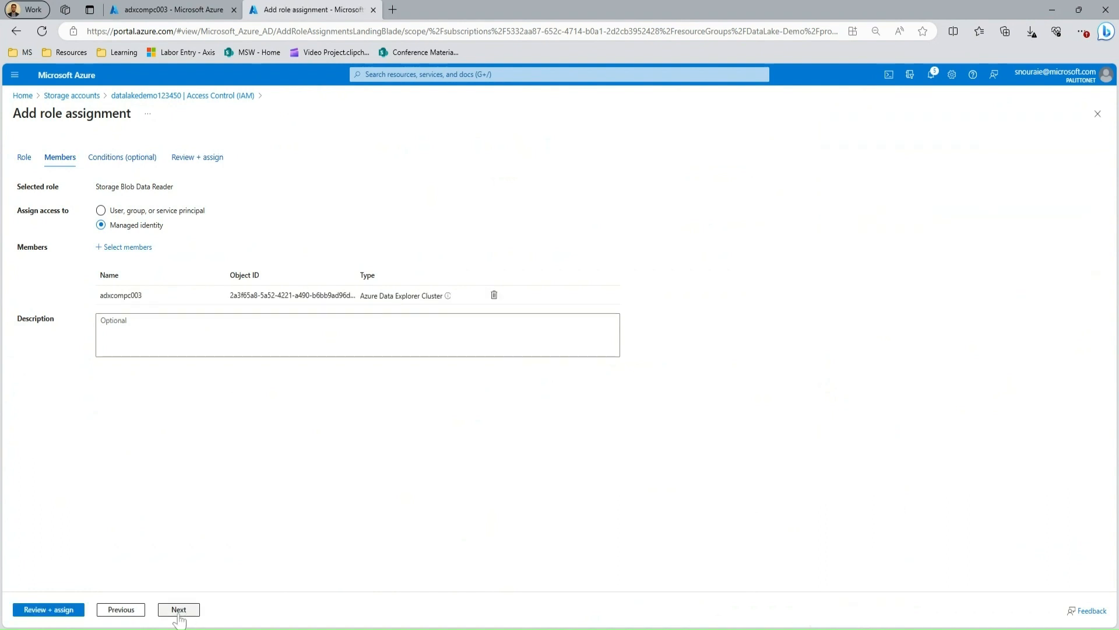
{"action": "left_click", "coordinate": [35, 610]}
{"action": "left_click", "coordinate": [35, 610]}
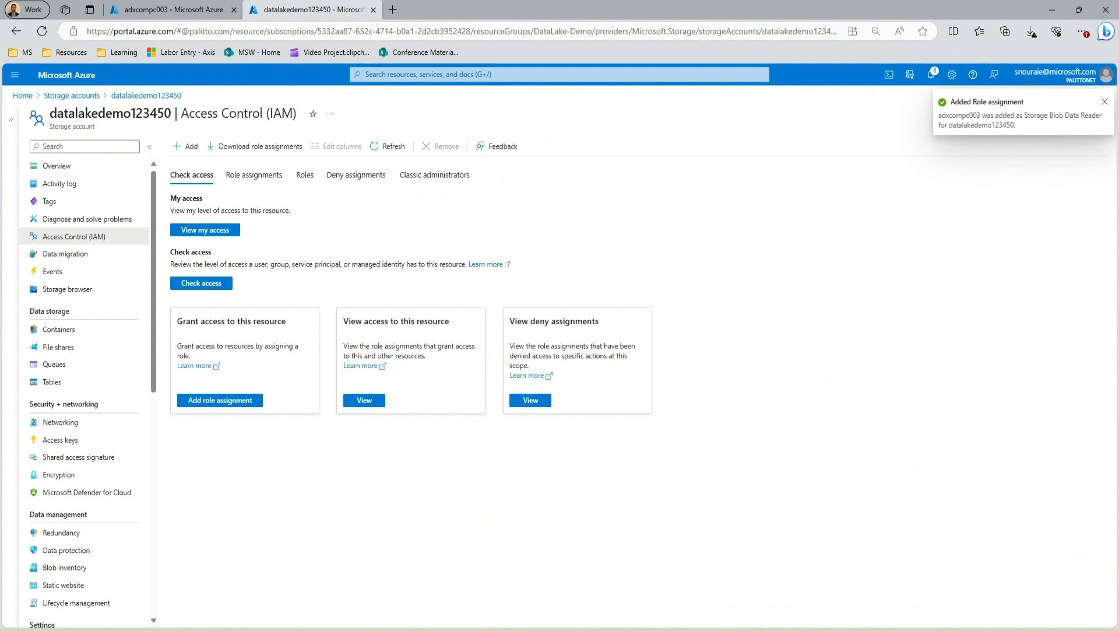
Enter an infer_storage_schema query on database1 for parquet blobs in compliancedatalake01's paloaltotraffic container, partitioned by IngestTime, with a storage account key placeholder.
{"action": "left_click", "coordinate": [169, 10]}
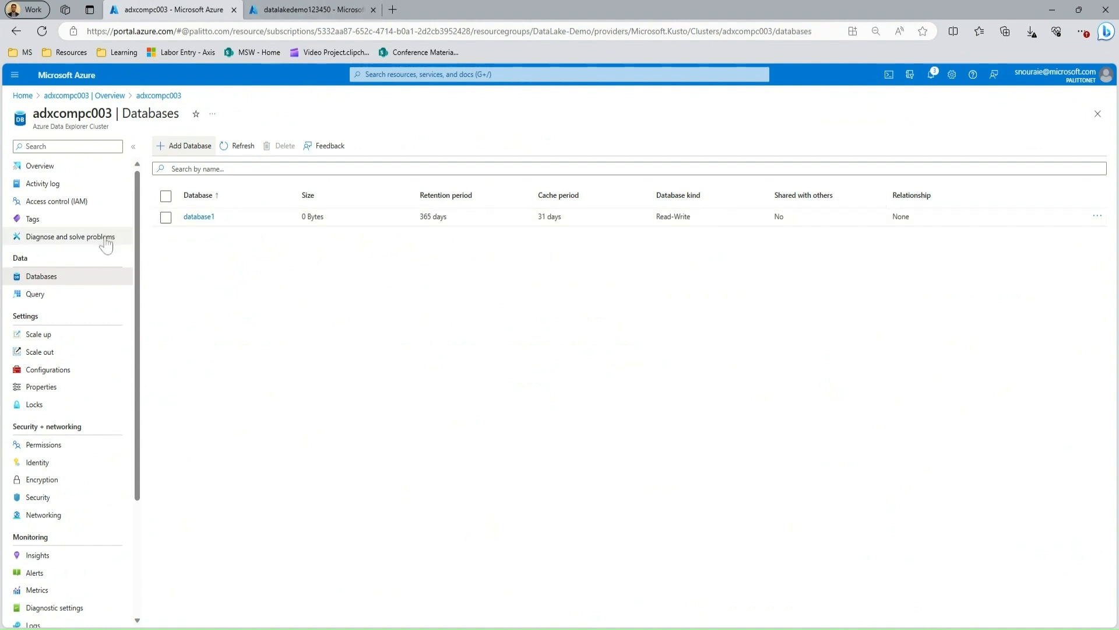
{"action": "left_click", "coordinate": [80, 298]}
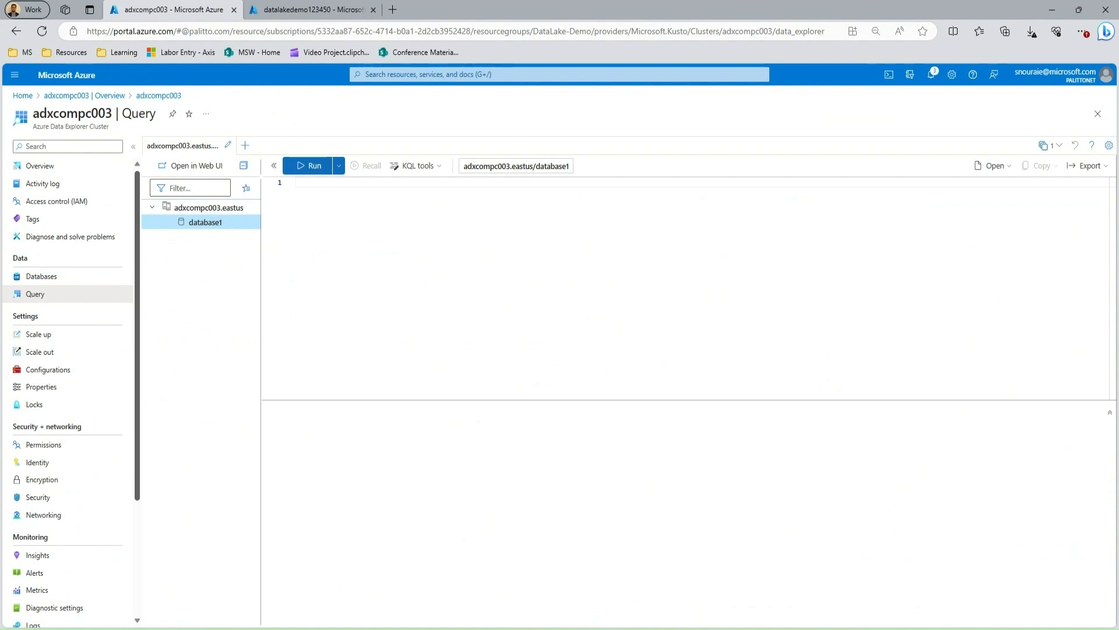
{"action": "type", "text": "let options = dynamic({   'StorageContainers': [     h@'https://compliancedatalake01.blob.core.windows.net/paloaltotraffic;<storageaccountkey>'   ],   'FileExtension': '.parquet',   'Kind': 'blob',   'partition': '(IngestTime:datetime)',   'pathformat': '(datetime_pattern(\"{yyyy}-{MM}-{dd}/{HH}/{mm}\",IngestTime:datetime))',   'DataFormat': 'parquet' }); evaluate infer_storage_schema(options)"}
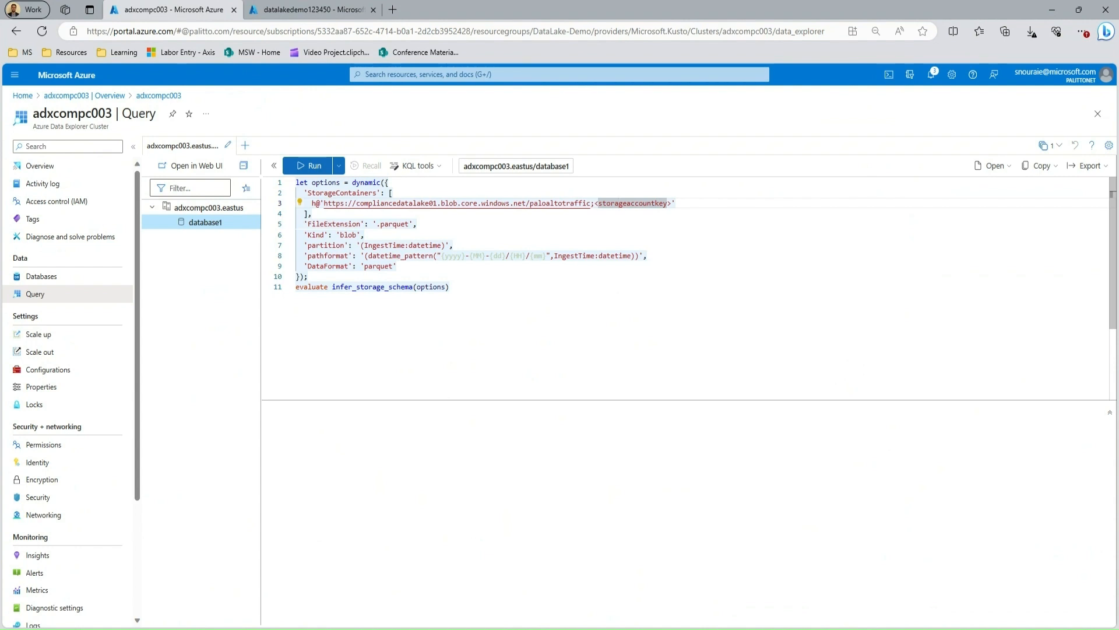
Replace the storage account name in the query's container URL with datalakedemo123450, copied from the storage account page.
{"action": "left_click_drag", "start_coordinate": [324, 203], "coordinate": [591, 203]}
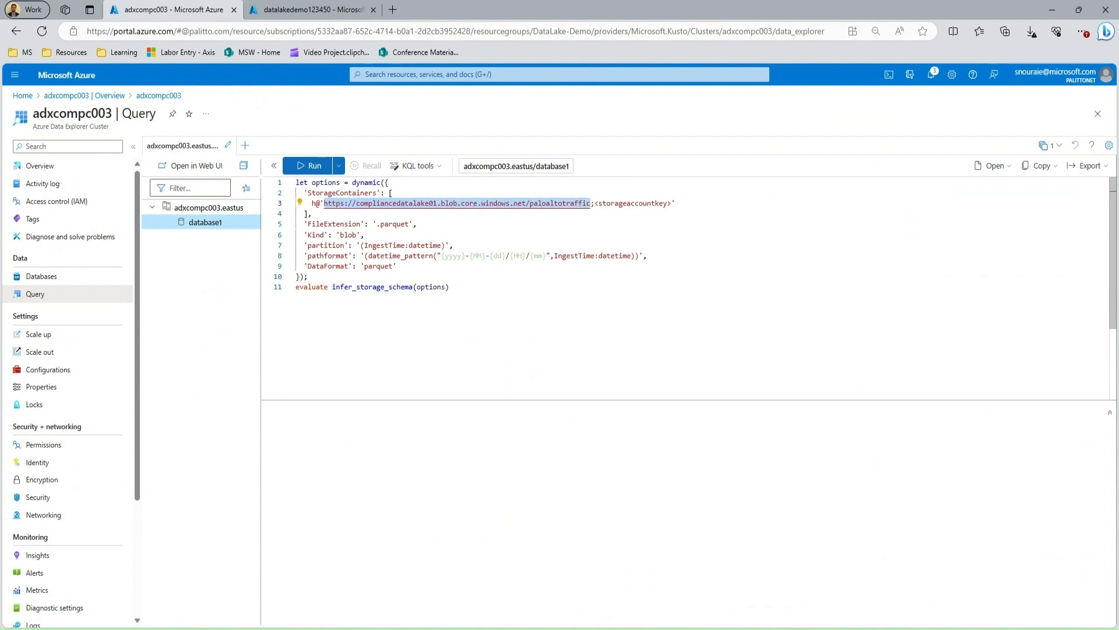
{"action": "left_click_drag", "start_coordinate": [437, 203], "coordinate": [355, 203]}
{"action": "left_click", "coordinate": [300, 10]}
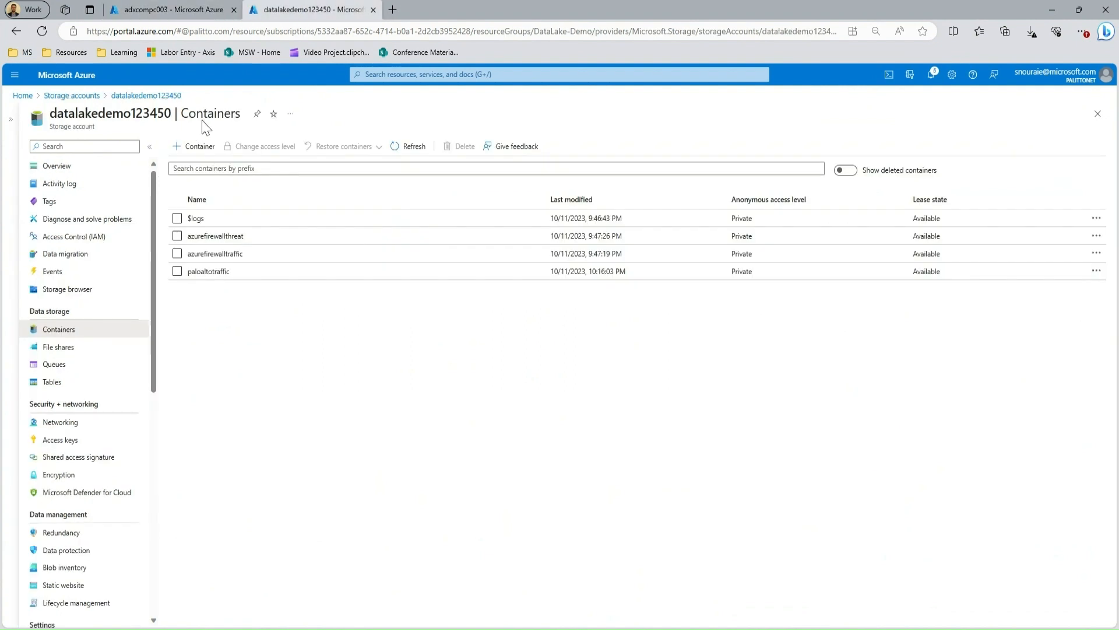
{"action": "left_click_drag", "start_coordinate": [172, 113], "coordinate": [51, 113]}
{"action": "key", "text": "ctrl+c"}
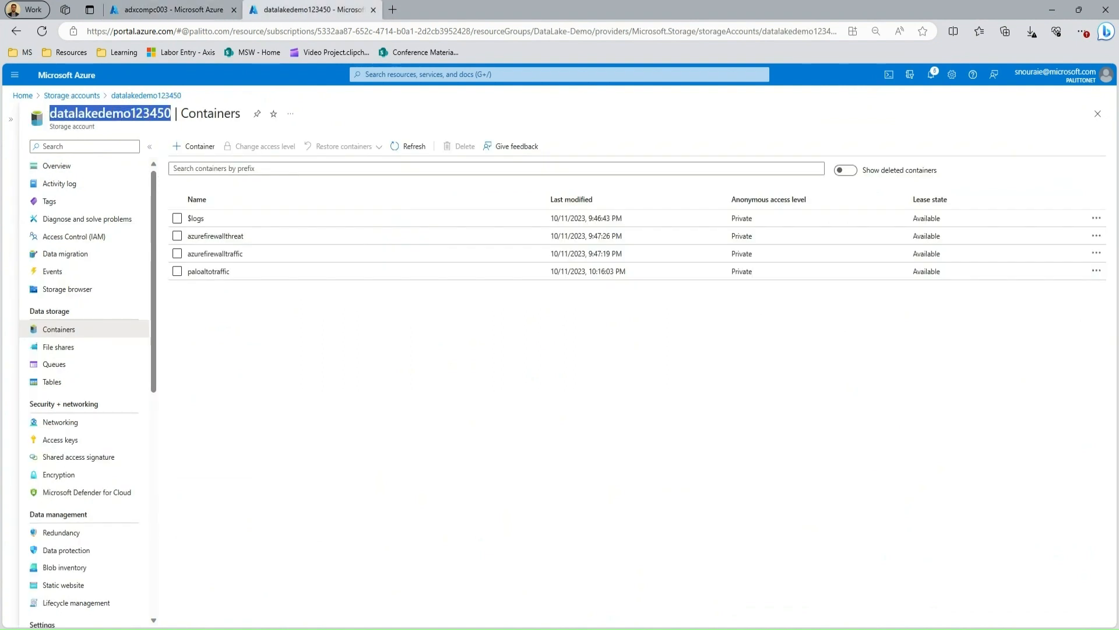
{"action": "left_click", "coordinate": [175, 9]}
{"action": "key", "text": "ctrl+v"}
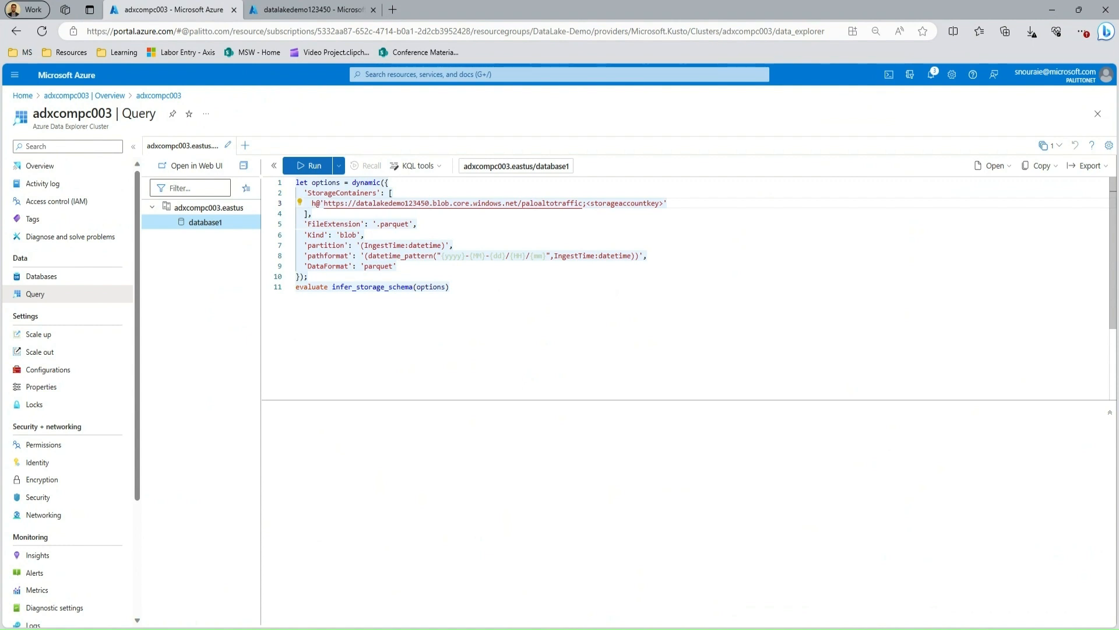
Examine the account and container parts of the storage URL and the infer_storage_schema call in the query.
{"action": "left_click_drag", "start_coordinate": [518, 203], "coordinate": [356, 203]}
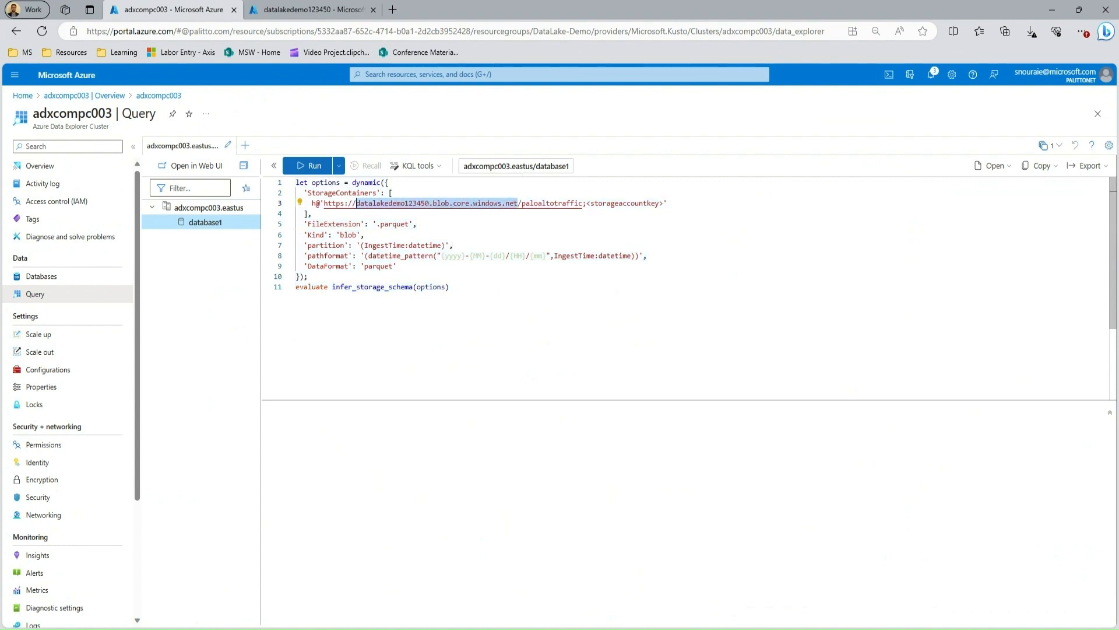
{"action": "left_click_drag", "start_coordinate": [522, 203], "coordinate": [582, 202]}
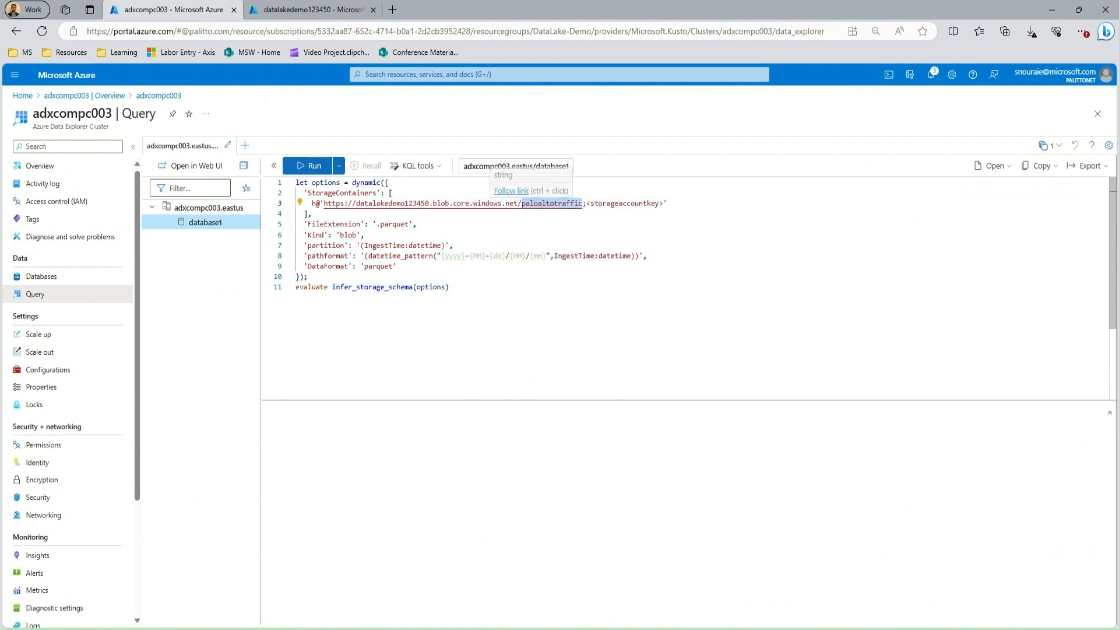
{"action": "left_click", "coordinate": [568, 204]}
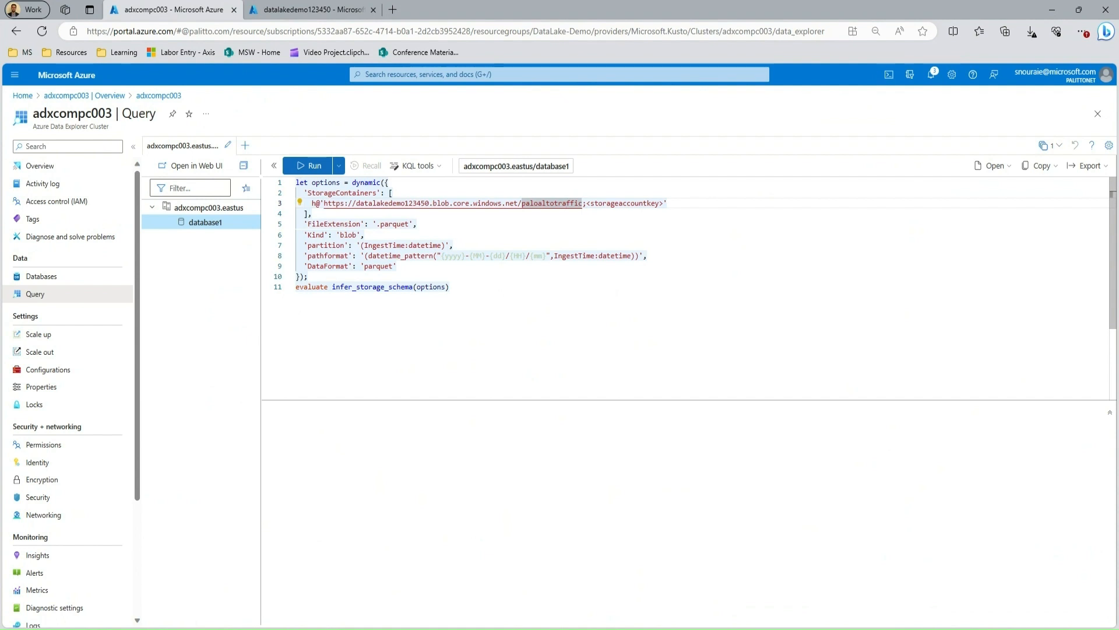
{"action": "left_click_drag", "start_coordinate": [450, 287], "coordinate": [339, 287]}
{"action": "left_click", "coordinate": [377, 287]}
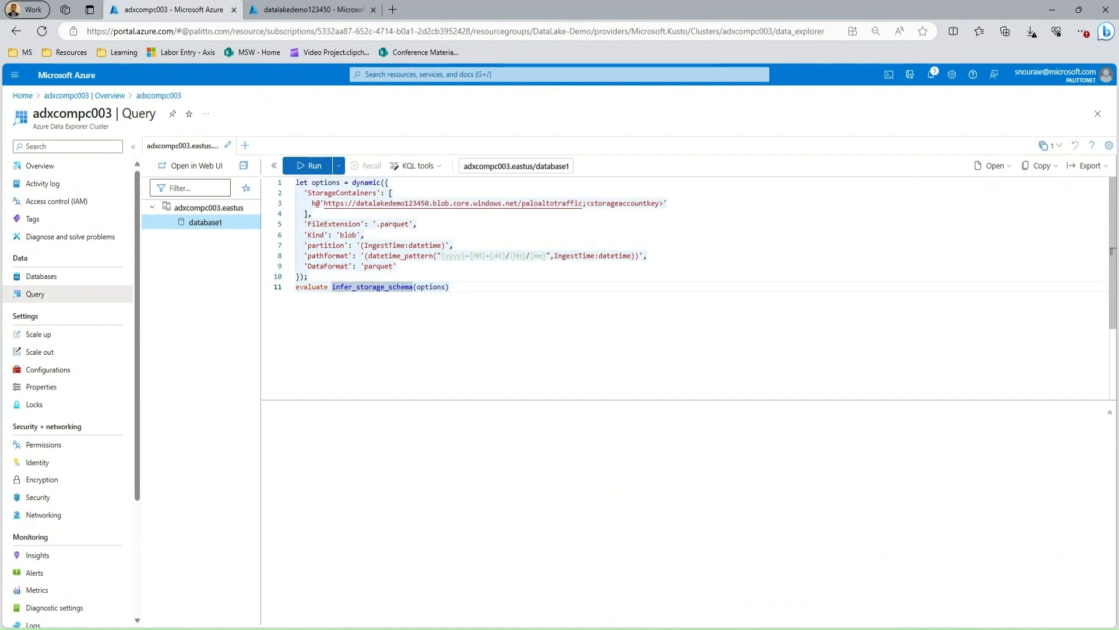
Copy the date folder name from the paloaltotraffic container and append /2023-10-12 to the container URL in the query.
{"action": "left_click", "coordinate": [321, 9]}
{"action": "left_click", "coordinate": [228, 271]}
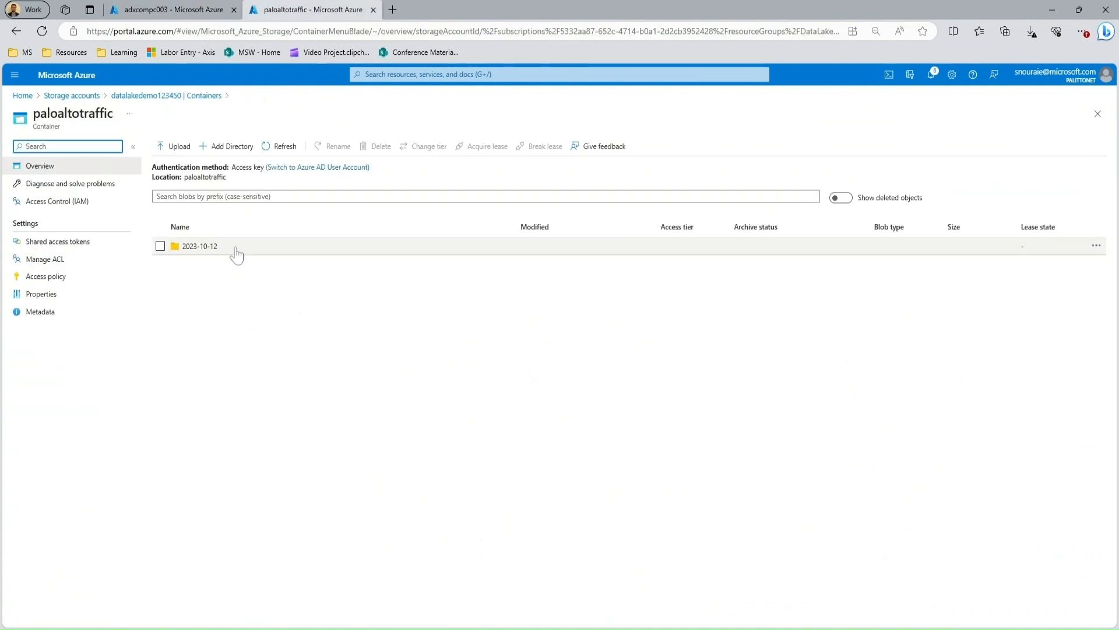
{"action": "left_click", "coordinate": [236, 253]}
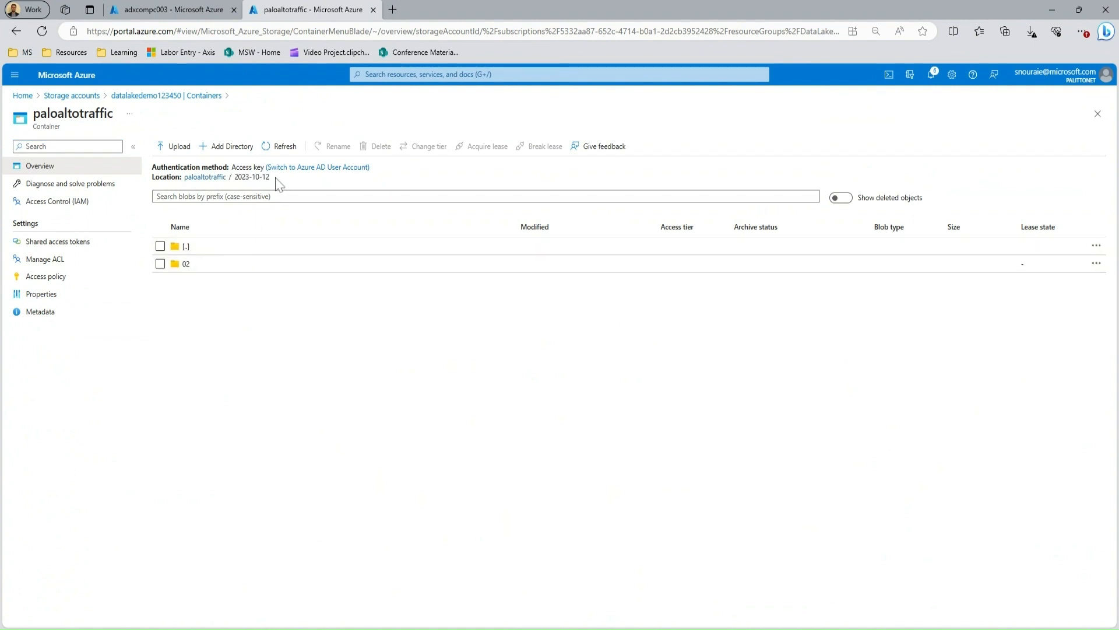
{"action": "left_click_drag", "start_coordinate": [277, 184], "coordinate": [236, 182]}
{"action": "key", "text": "ctrl+c"}
{"action": "left_click", "coordinate": [205, 6]}
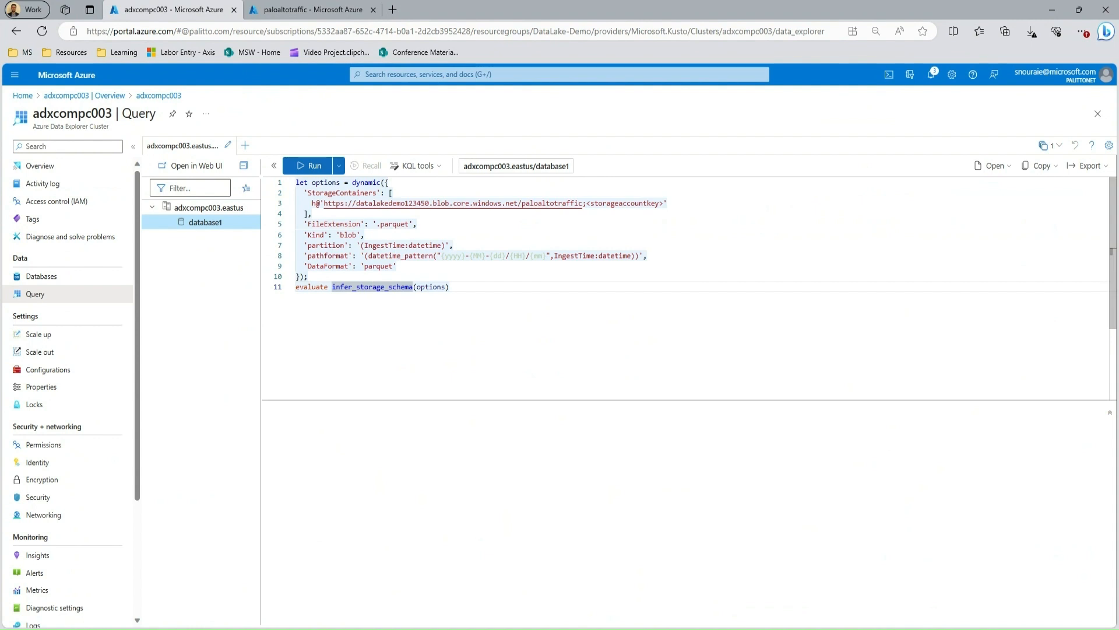
{"action": "left_click", "coordinate": [583, 204]}
{"action": "type", "text": "/"}
{"action": "key", "text": "ctrl+v"}
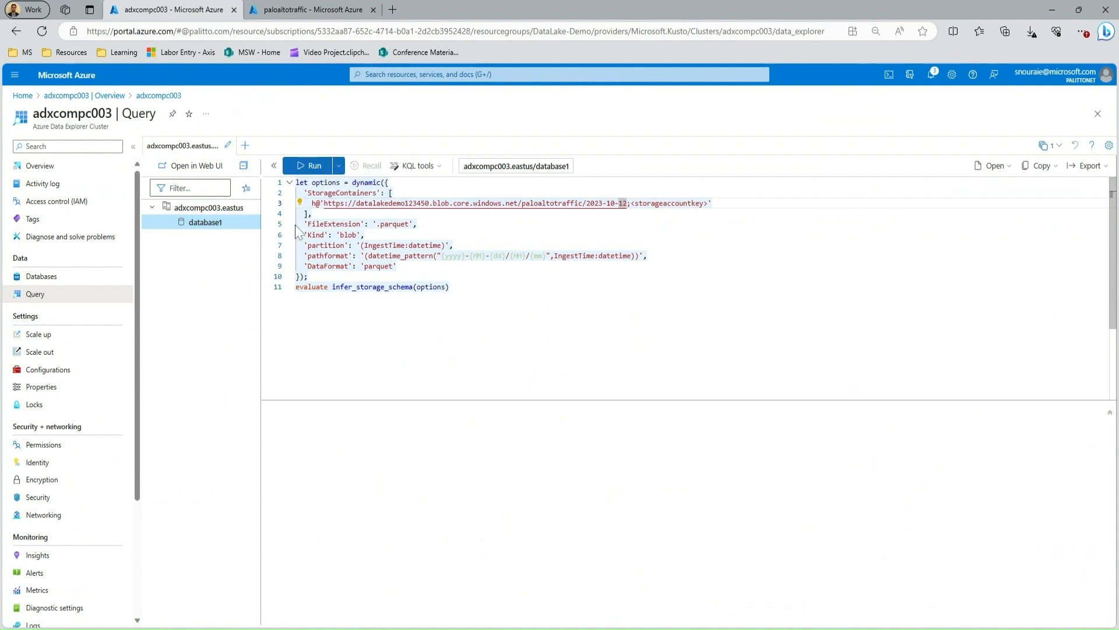
Review the file extension line and set the query's Kind option to 'storage'.
{"action": "left_click_drag", "start_coordinate": [296, 224], "coordinate": [418, 224]}
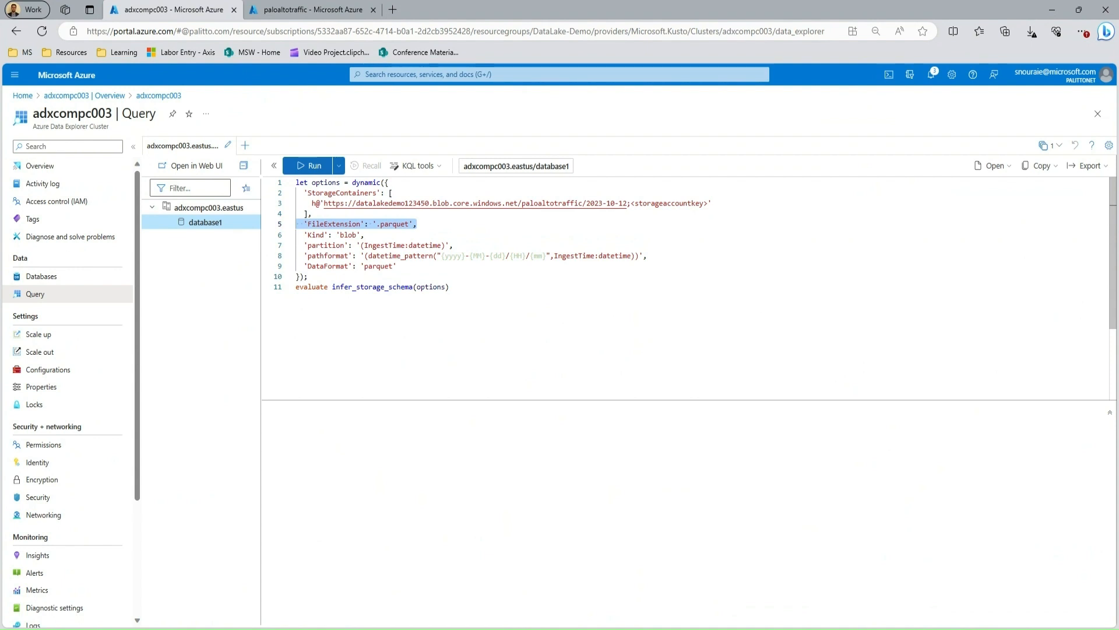
{"action": "left_click", "coordinate": [394, 225]}
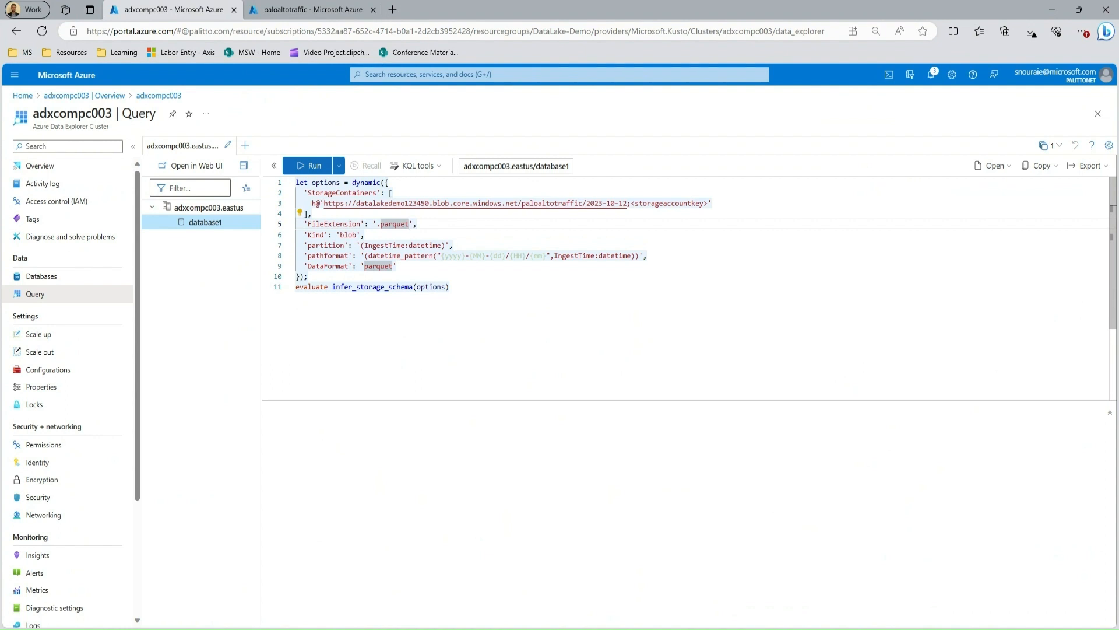
{"action": "double_click", "coordinate": [348, 235]}
{"action": "type", "text": "storage"}
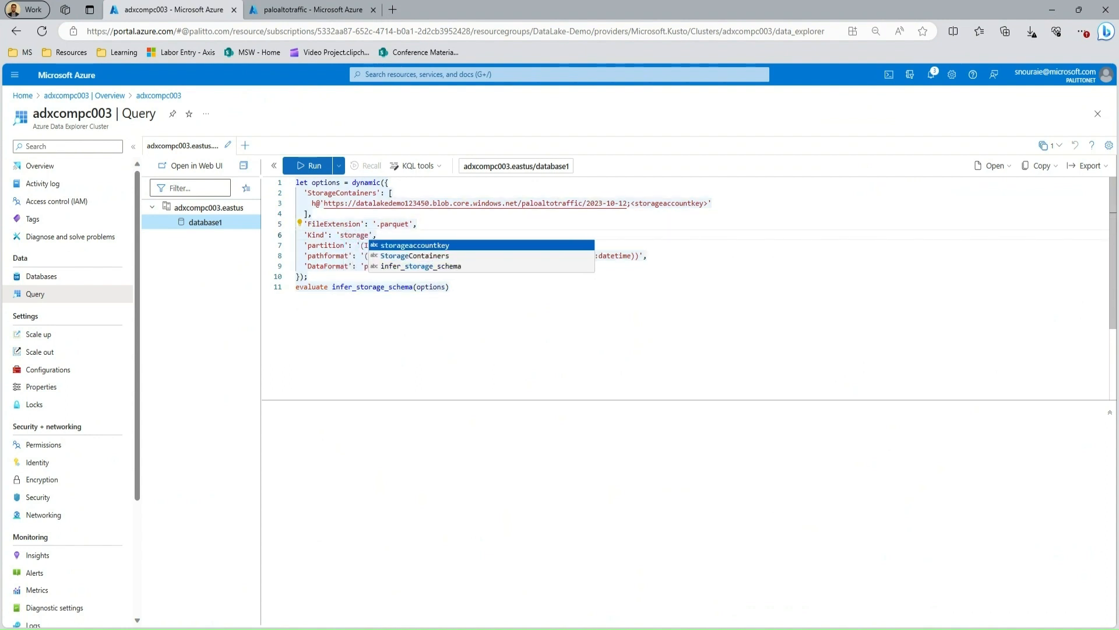
{"action": "left_click_drag", "start_coordinate": [340, 235], "coordinate": [369, 235]}
{"action": "left_click", "coordinate": [378, 235]}
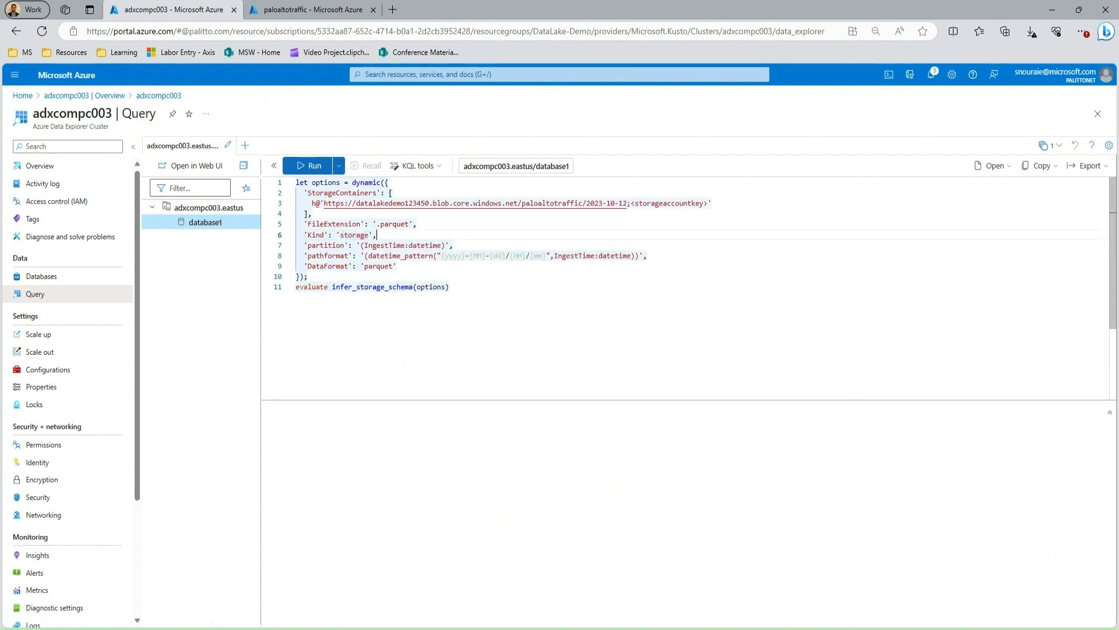
Examine the query's partition and pathformat lines and compare the date pattern with the paloaltotraffic container's 2023-10-12/02/14 folder hierarchy.
{"action": "left_click", "coordinate": [389, 245]}
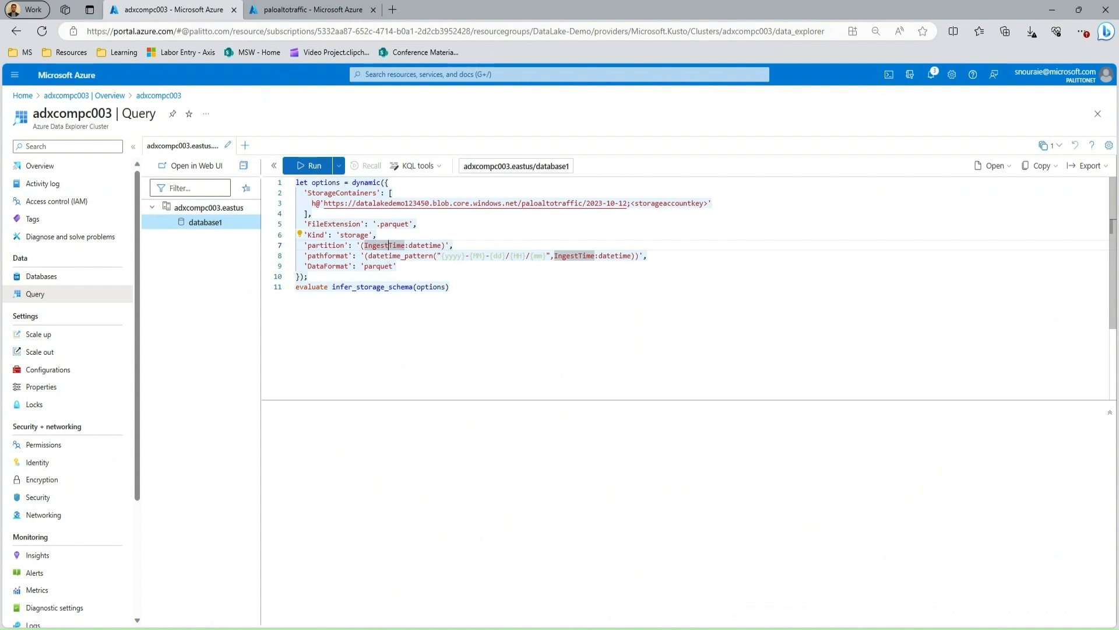
{"action": "double_click", "coordinate": [538, 255]}
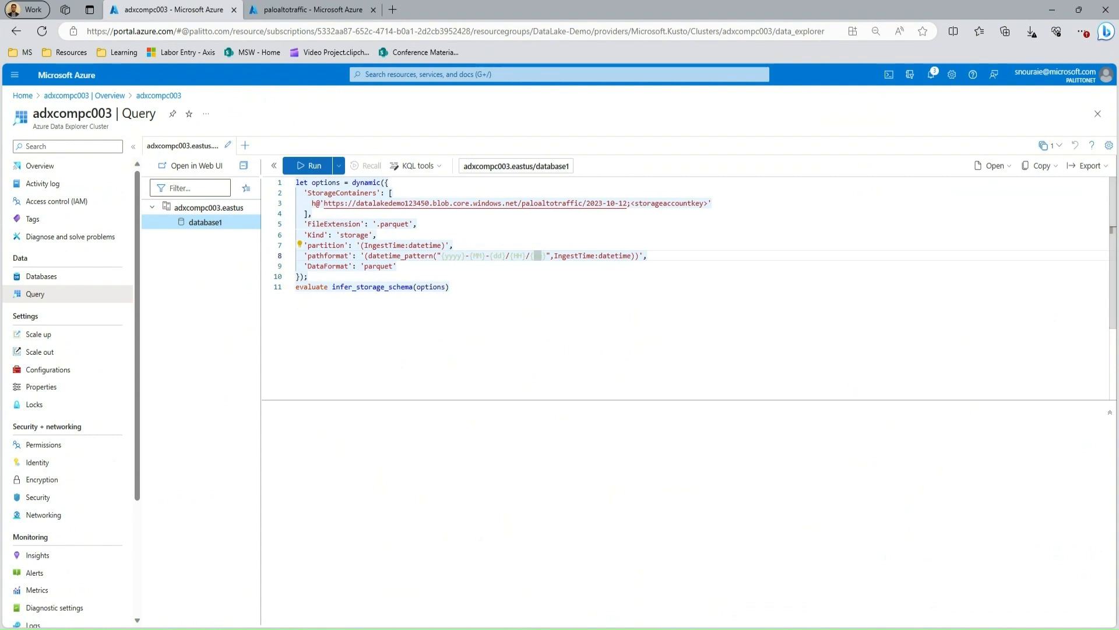
{"action": "left_click", "coordinate": [348, 13]}
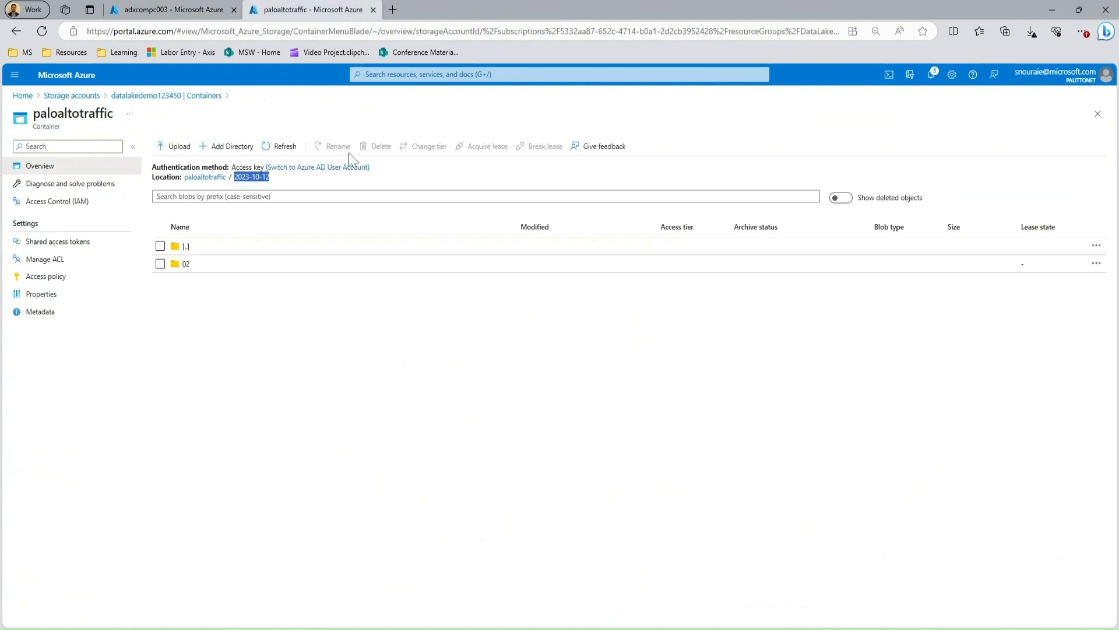
{"action": "left_click", "coordinate": [258, 273]}
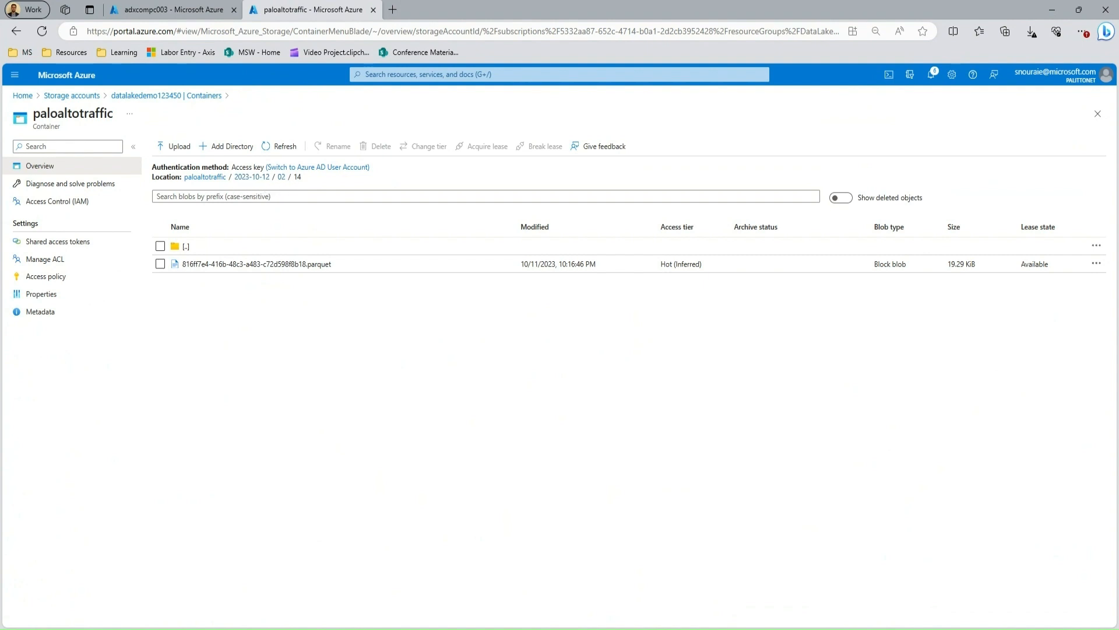
{"action": "left_click", "coordinate": [169, 5]}
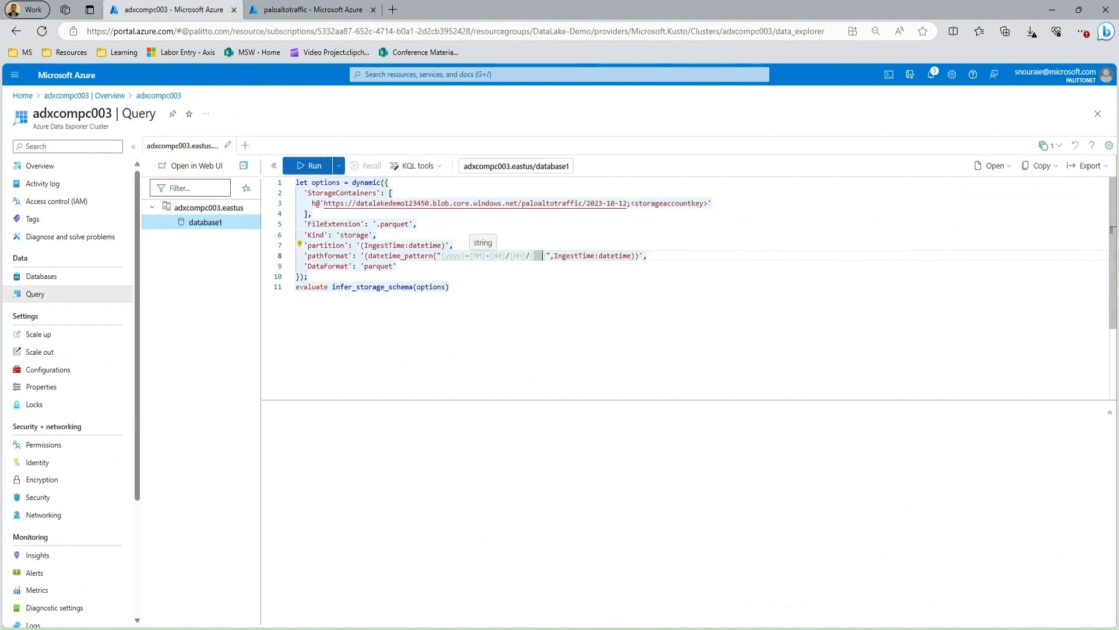
{"action": "left_click_drag", "start_coordinate": [548, 256], "coordinate": [442, 255]}
{"action": "left_click", "coordinate": [465, 256]}
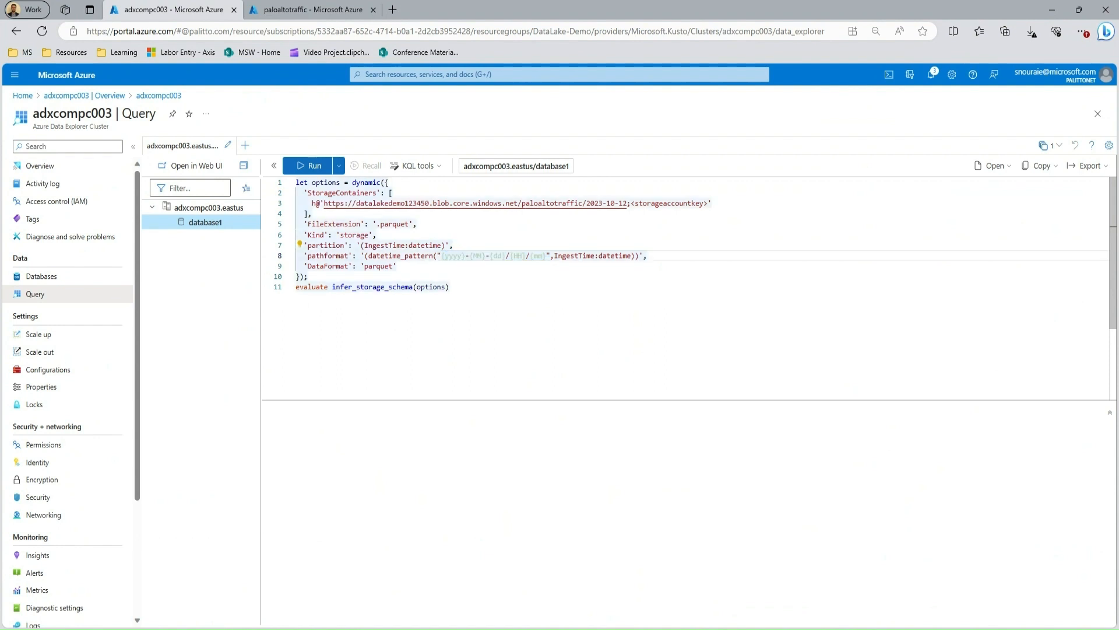
Check the parquet DataFormat line, replace the storageaccountkey placeholder with the storage account's access key, and run the schema query.
{"action": "left_click_drag", "start_coordinate": [397, 266], "coordinate": [352, 266]}
{"action": "left_click", "coordinate": [352, 266]}
{"action": "left_click_drag", "start_coordinate": [707, 203], "coordinate": [631, 203]}
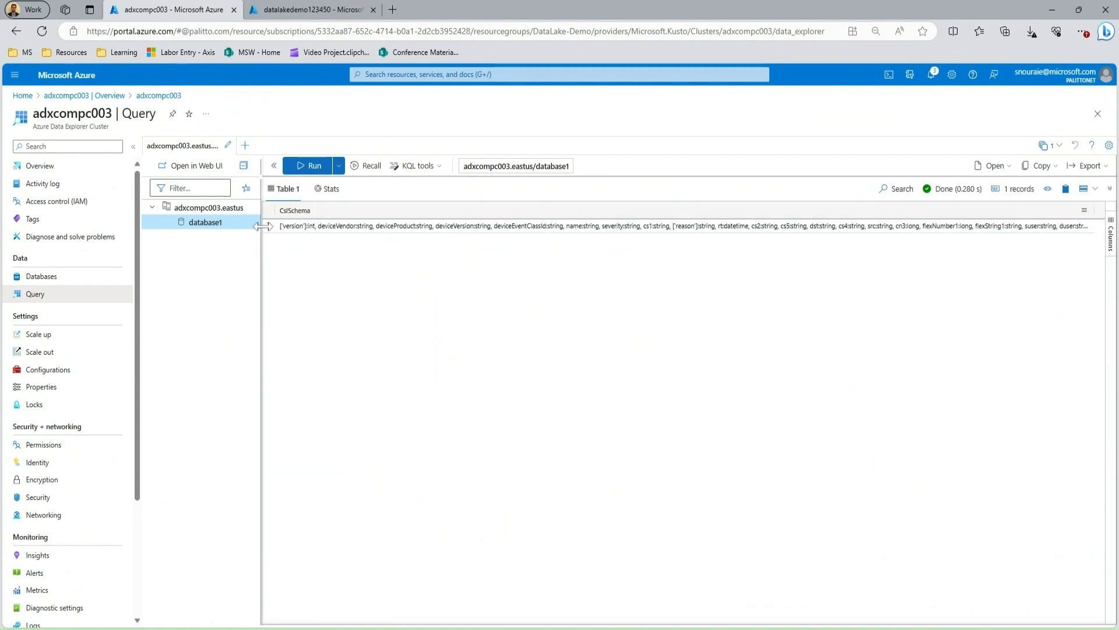
Expand the CslSchema result row and examine the inferred column names and data types.
{"action": "left_click", "coordinate": [269, 225]}
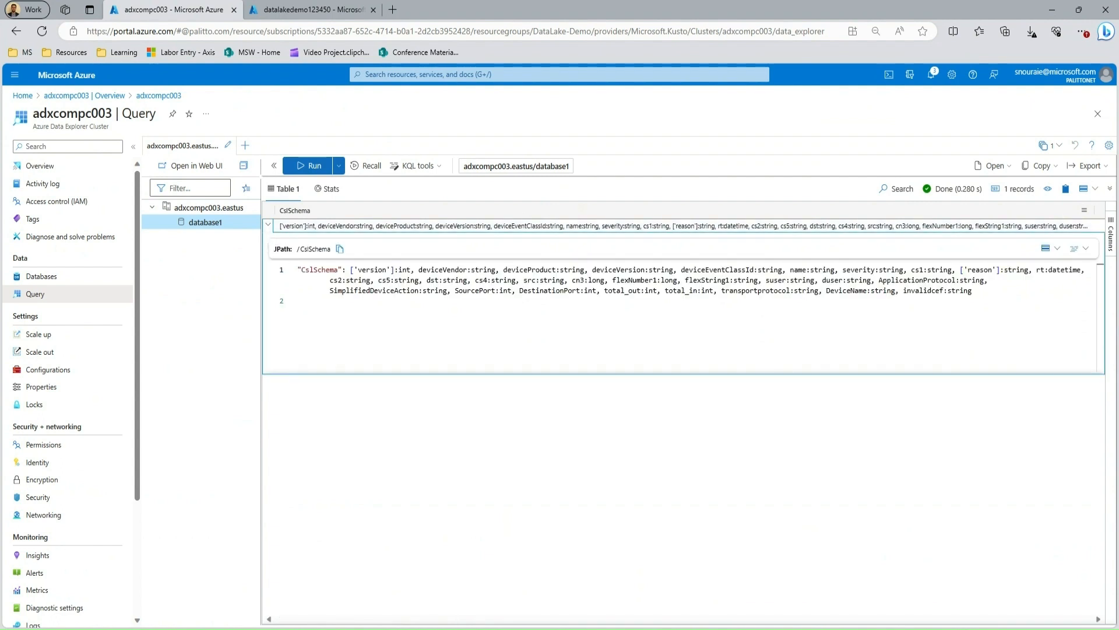
{"action": "double_click", "coordinate": [402, 270]}
{"action": "left_click", "coordinate": [430, 280]}
{"action": "left_click_drag", "start_coordinate": [981, 291], "coordinate": [979, 327]}
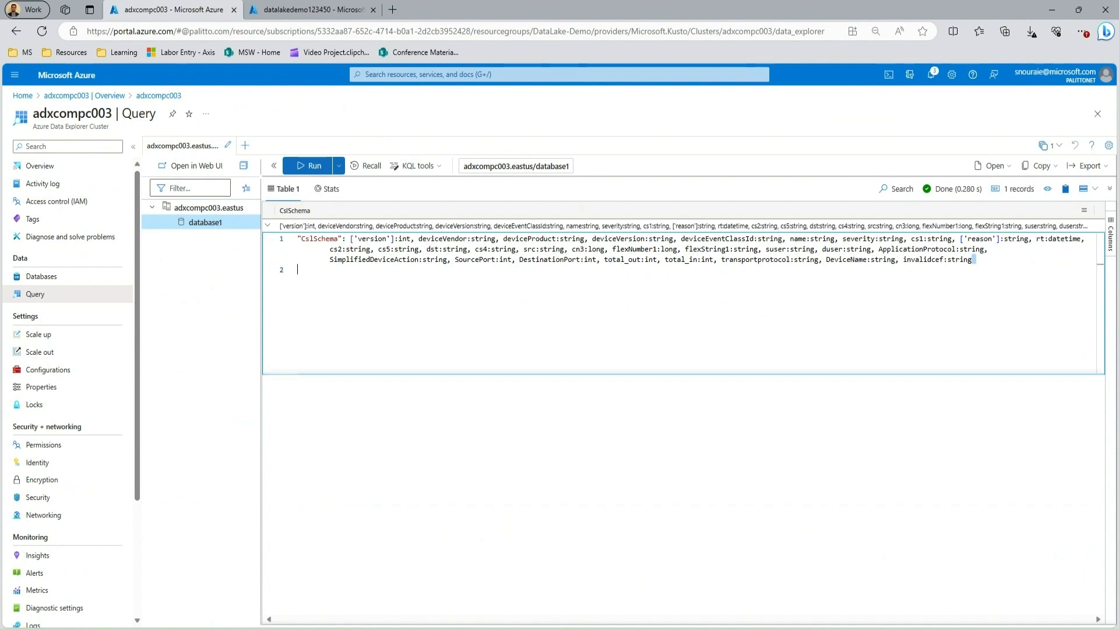
Copy the full list of columns and types from the CslSchema value, starting at ['version']:int and ending at invalidcef:string.
{"action": "left_click", "coordinate": [351, 239]}
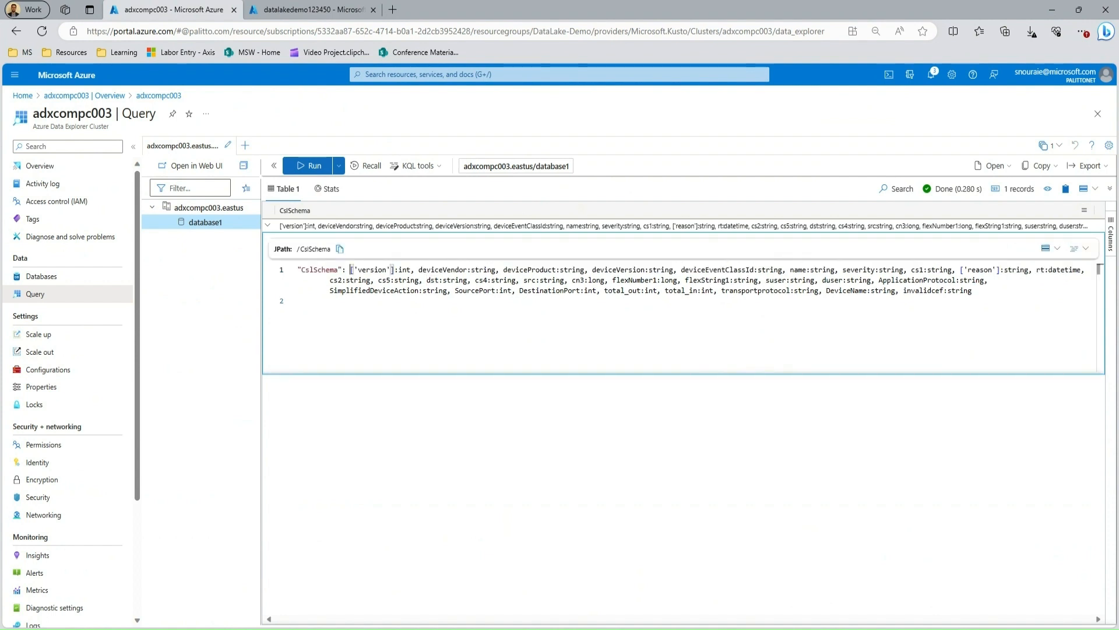
{"action": "left_click_drag", "start_coordinate": [351, 269], "coordinate": [972, 291]}
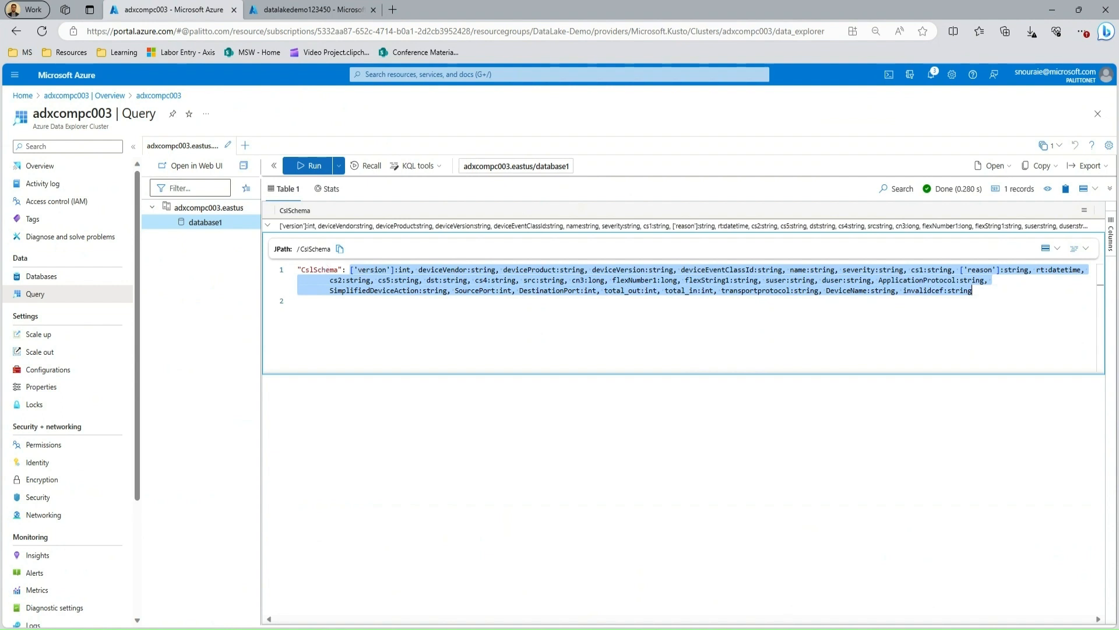
{"action": "right_click", "coordinate": [376, 271]}
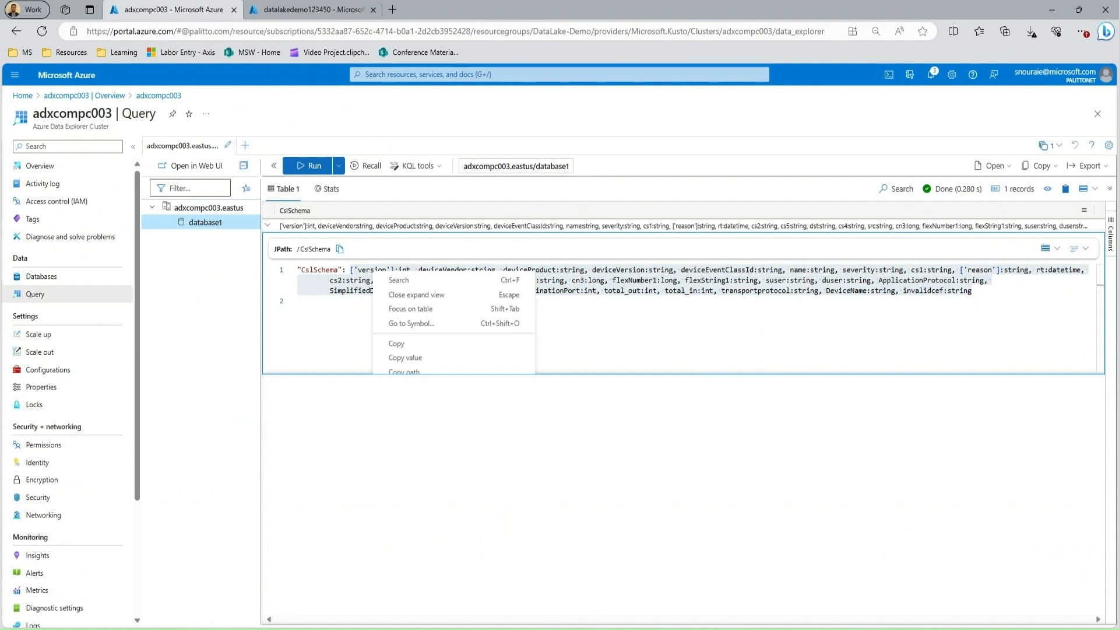
{"action": "left_click", "coordinate": [388, 342]}
Run the .alter-merge cluster policy managed_identity command with ObjectId "system" and AllowedUsages "ExternalTable", and review both settings.
{"action": "key", "text": "alt+Tab"}
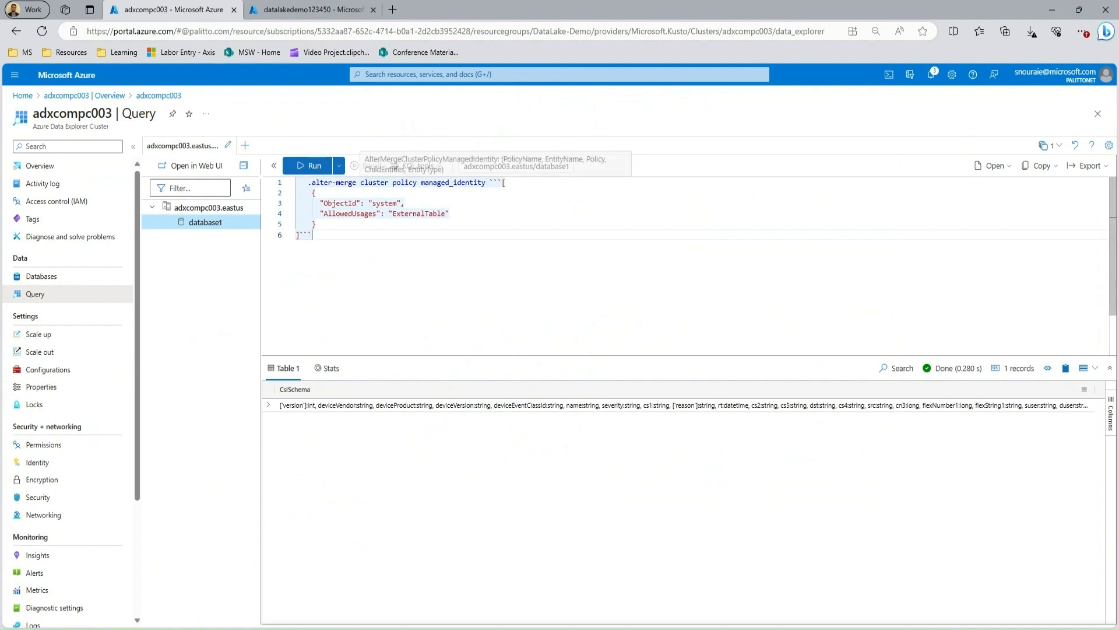
{"action": "left_click", "coordinate": [309, 166]}
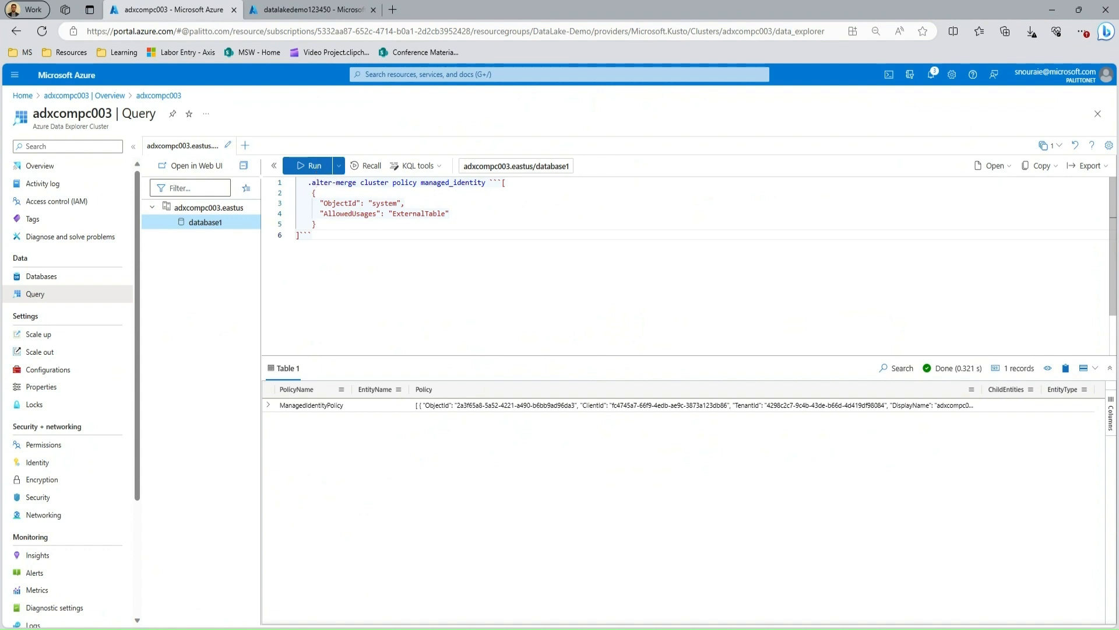
{"action": "left_click_drag", "start_coordinate": [393, 214], "coordinate": [446, 214]}
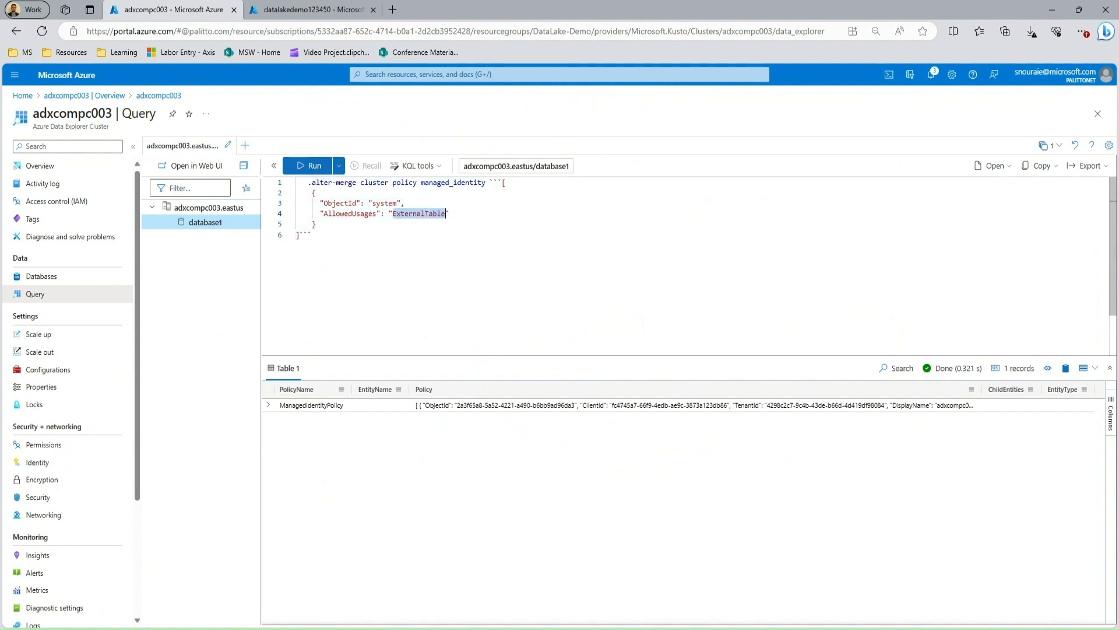
{"action": "left_click_drag", "start_coordinate": [373, 203], "coordinate": [397, 203]}
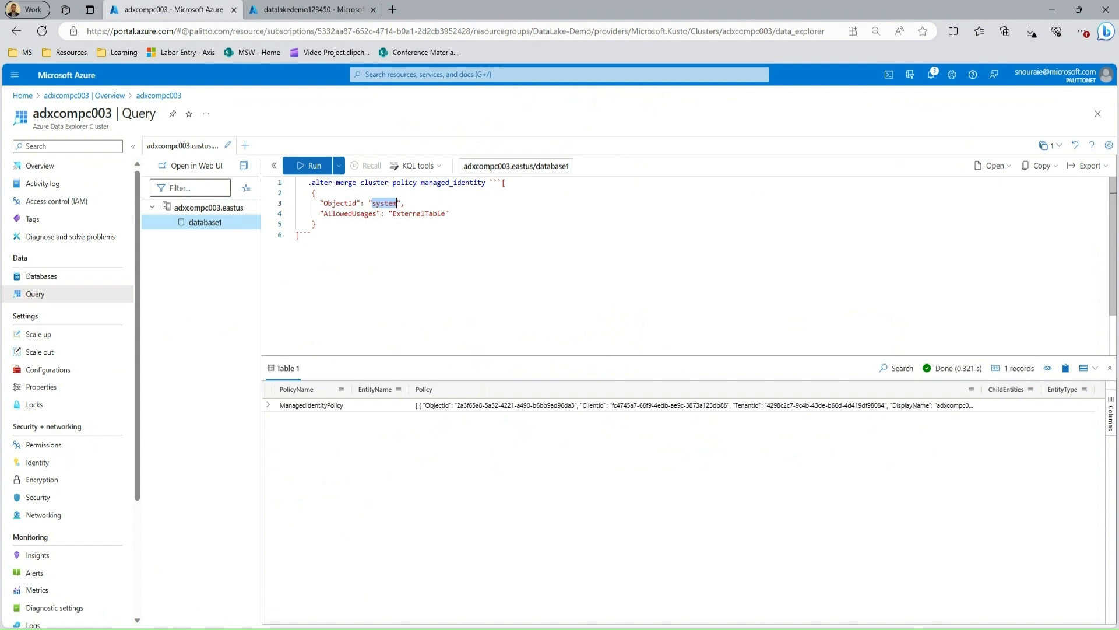
Replace the query with the .create external table paloaltotraffic command and remove the extra space after datalakedemo123450 in its URL.
{"action": "left_click", "coordinate": [312, 235]}
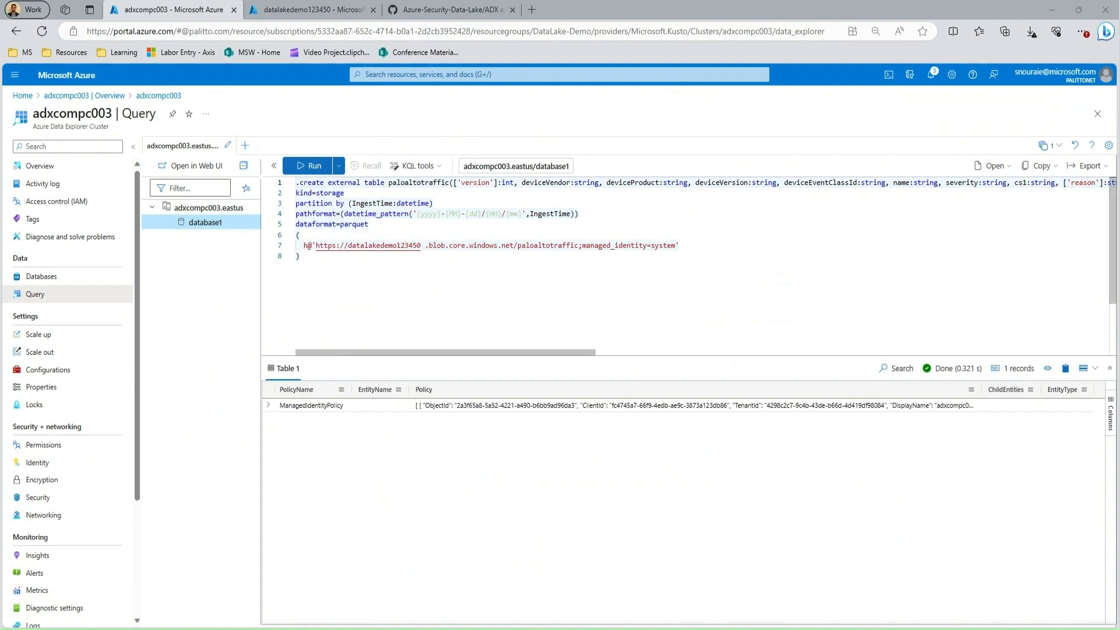
{"action": "key", "text": "BackSpace"}
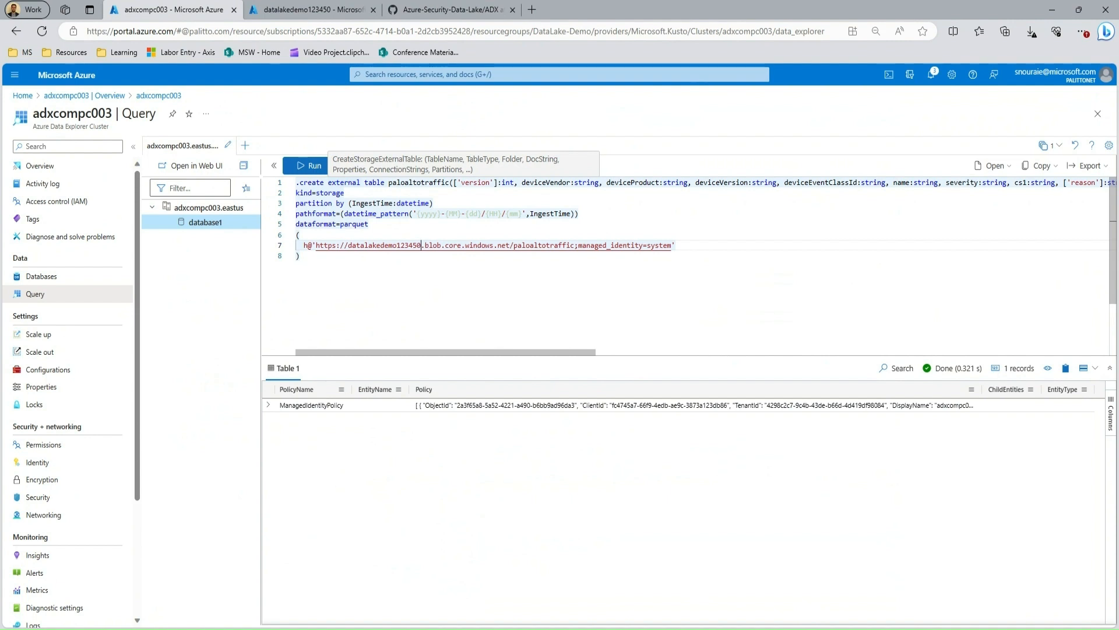
Examine the table name, column schema, kind and IngestTime partition in the create external table command.
{"action": "left_click_drag", "start_coordinate": [388, 182], "coordinate": [448, 182]}
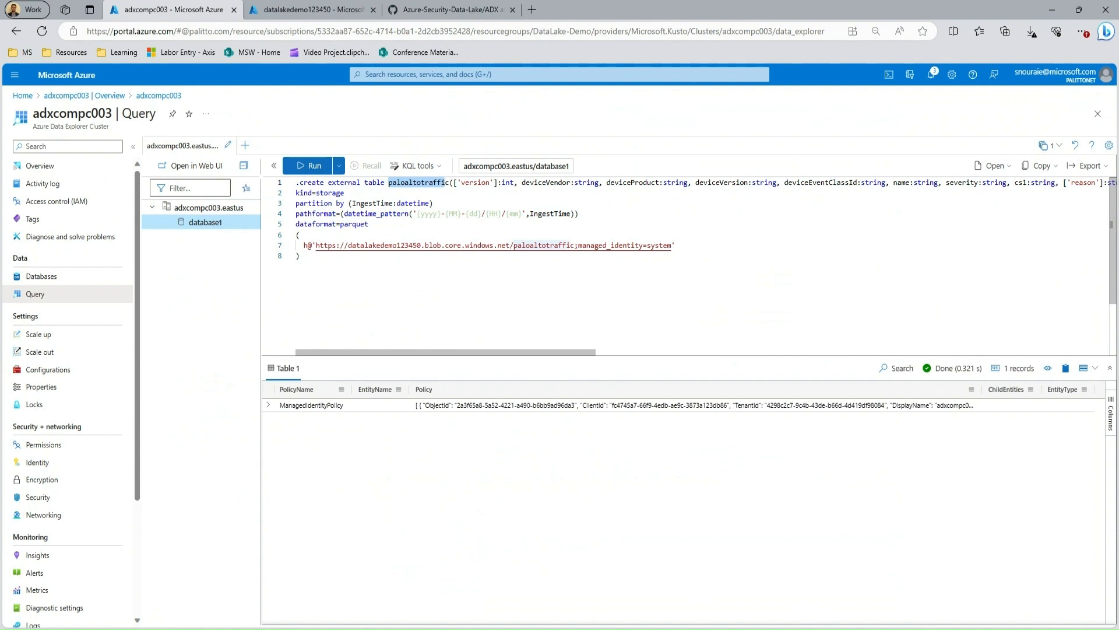
{"action": "left_click", "coordinate": [455, 182]}
{"action": "left_click_drag", "start_coordinate": [455, 183], "coordinate": [1106, 183]}
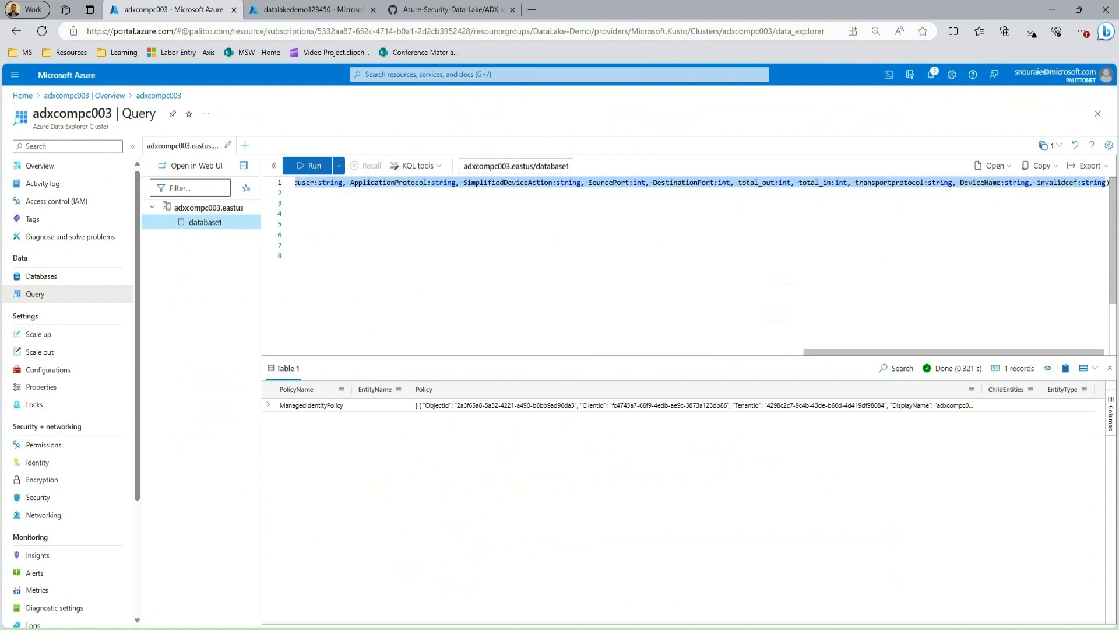
{"action": "left_click_drag", "start_coordinate": [895, 352], "coordinate": [338, 365]}
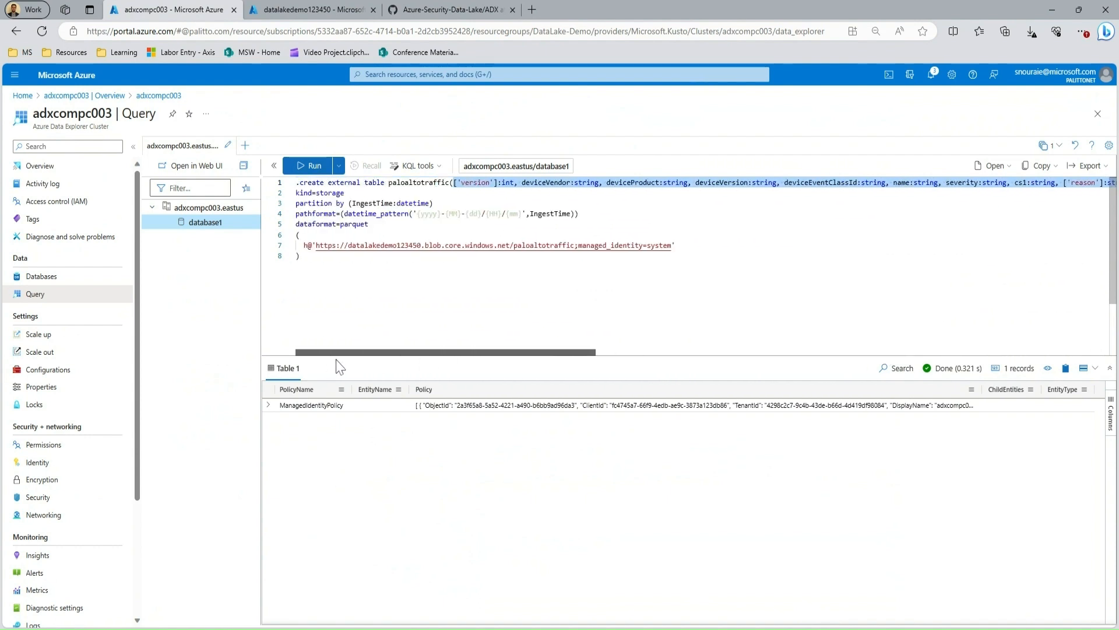
{"action": "left_click", "coordinate": [314, 193]}
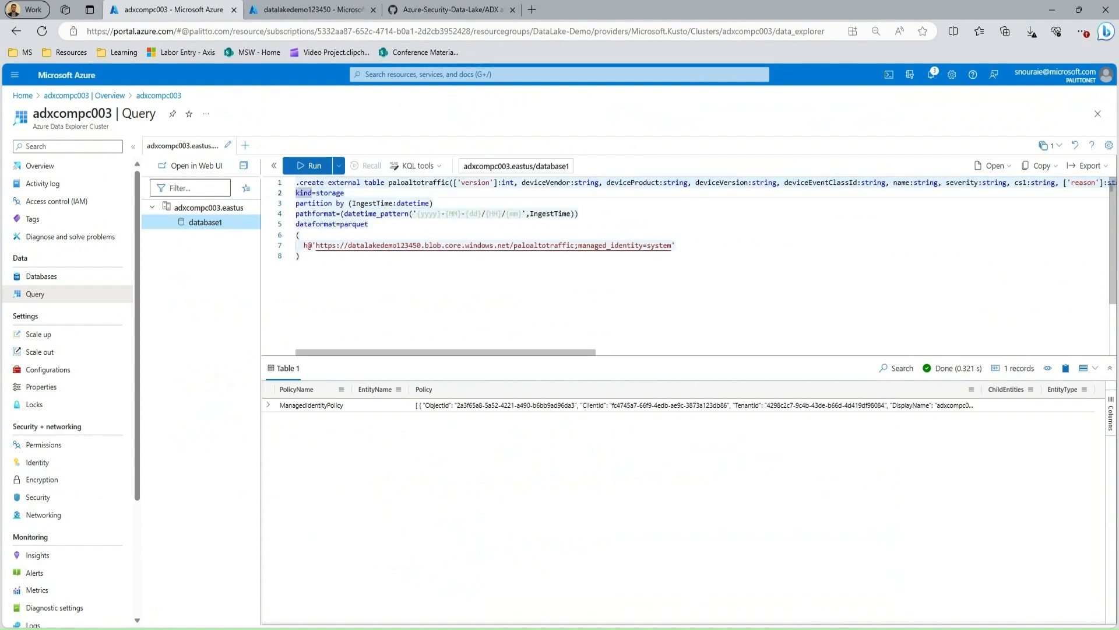
{"action": "left_click", "coordinate": [434, 204]}
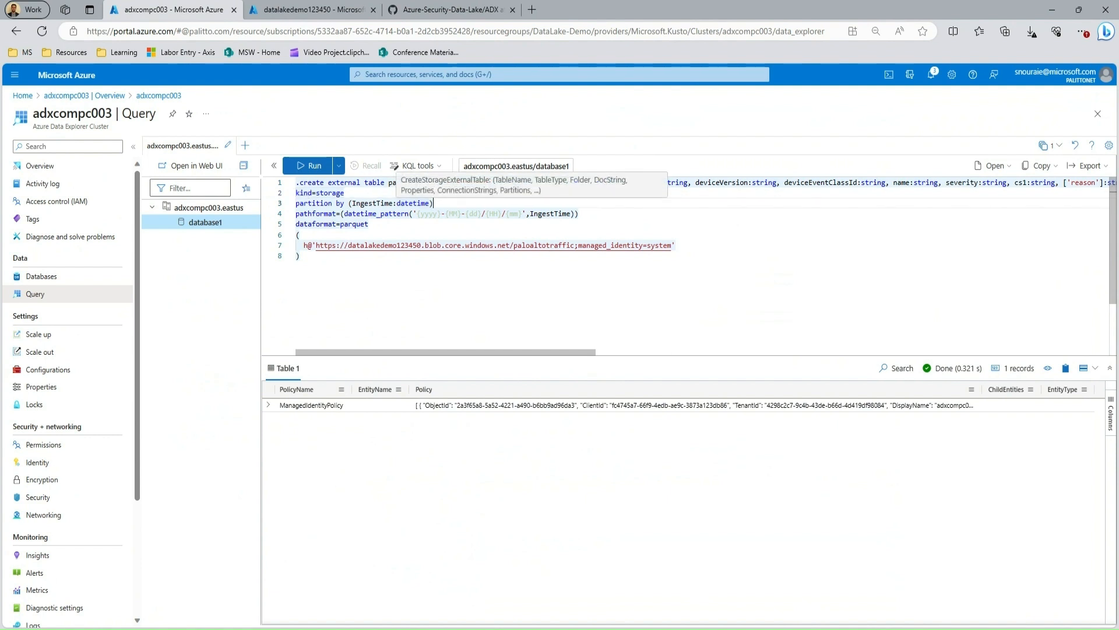
{"action": "left_click_drag", "start_coordinate": [392, 203], "coordinate": [353, 203]}
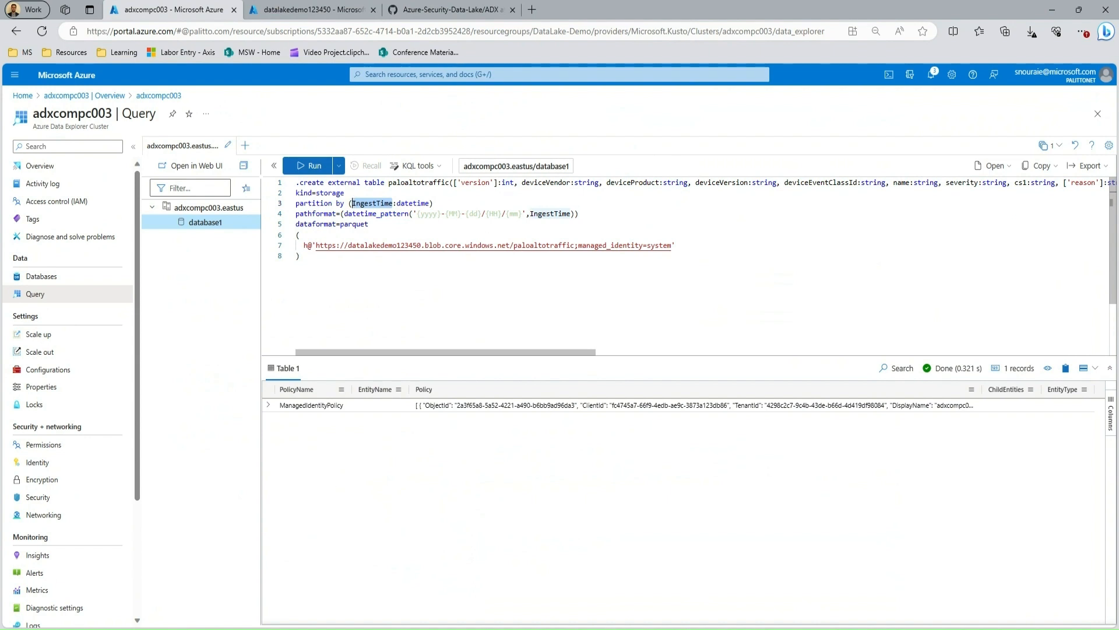
Browse the paloaltotraffic container of the datalakedemo123450 storage account down to the 2023-10-12/02/14 folder.
{"action": "left_click", "coordinate": [309, 9]}
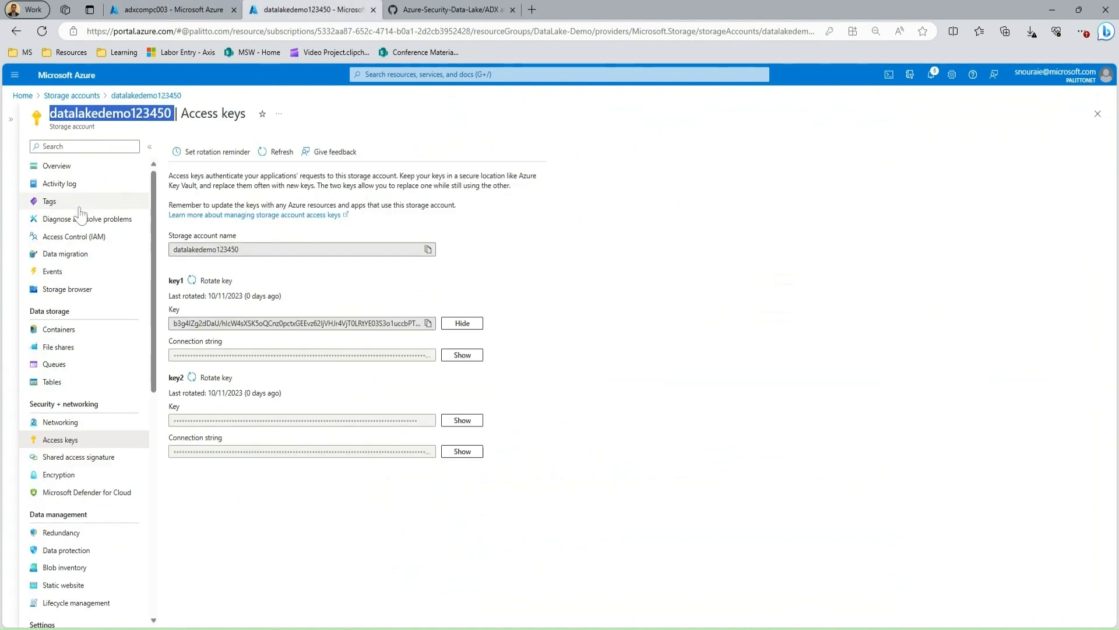
{"action": "left_click", "coordinate": [76, 330]}
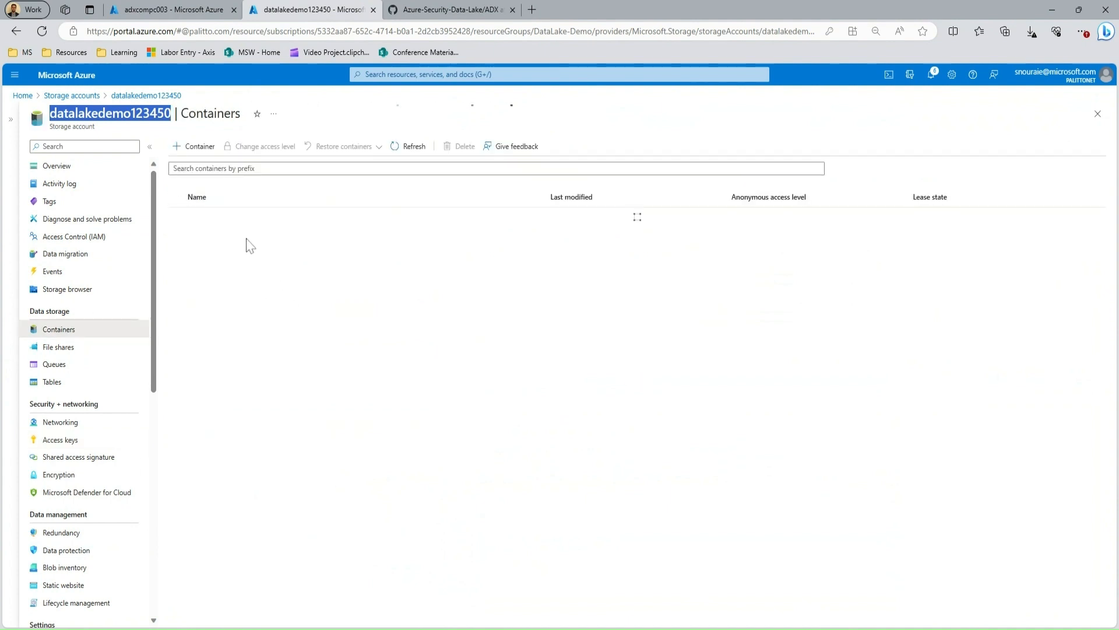
{"action": "left_click", "coordinate": [229, 271]}
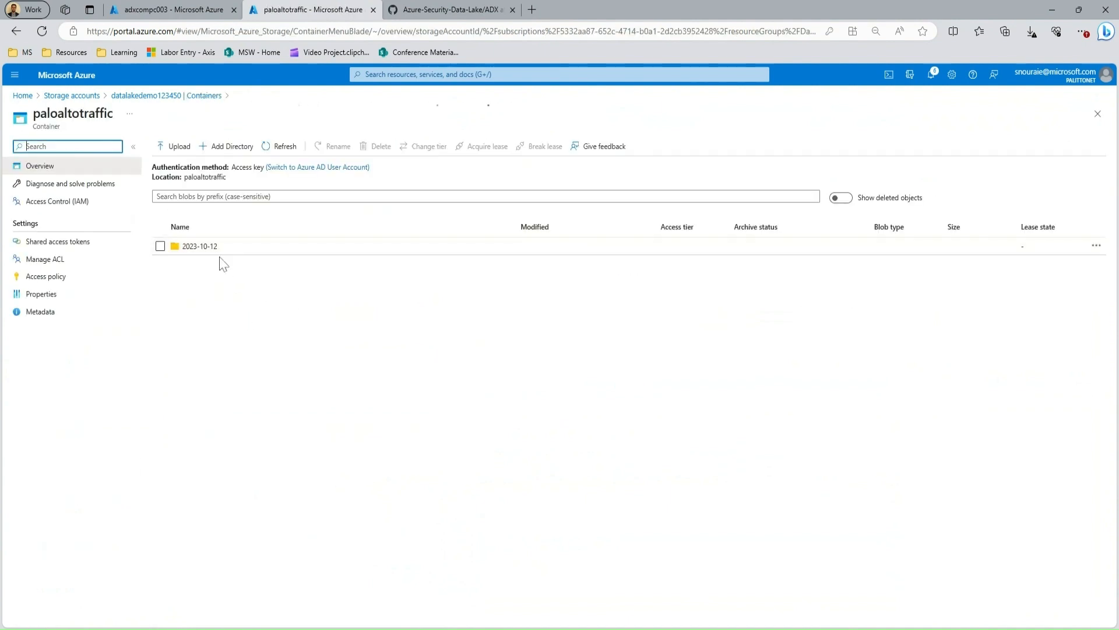
{"action": "left_click", "coordinate": [219, 247]}
{"action": "left_click", "coordinate": [221, 264]}
{"action": "left_click", "coordinate": [221, 264]}
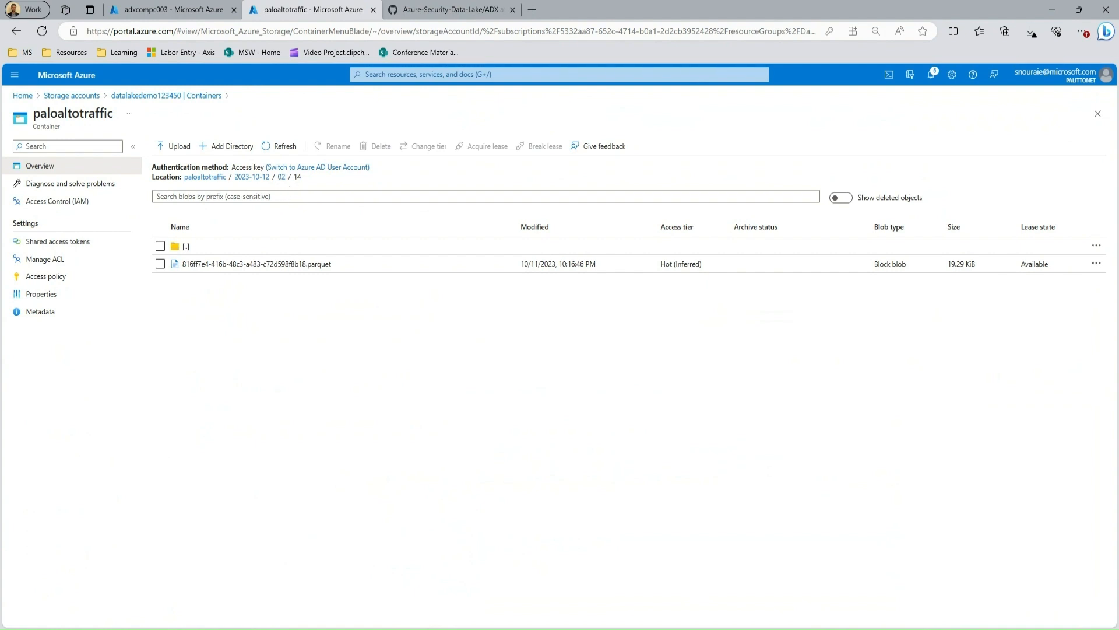
Back in the query editor, review the partition, parquet format, container and managed_identity=system parts, and run the create external table command.
{"action": "left_click", "coordinate": [175, 9]}
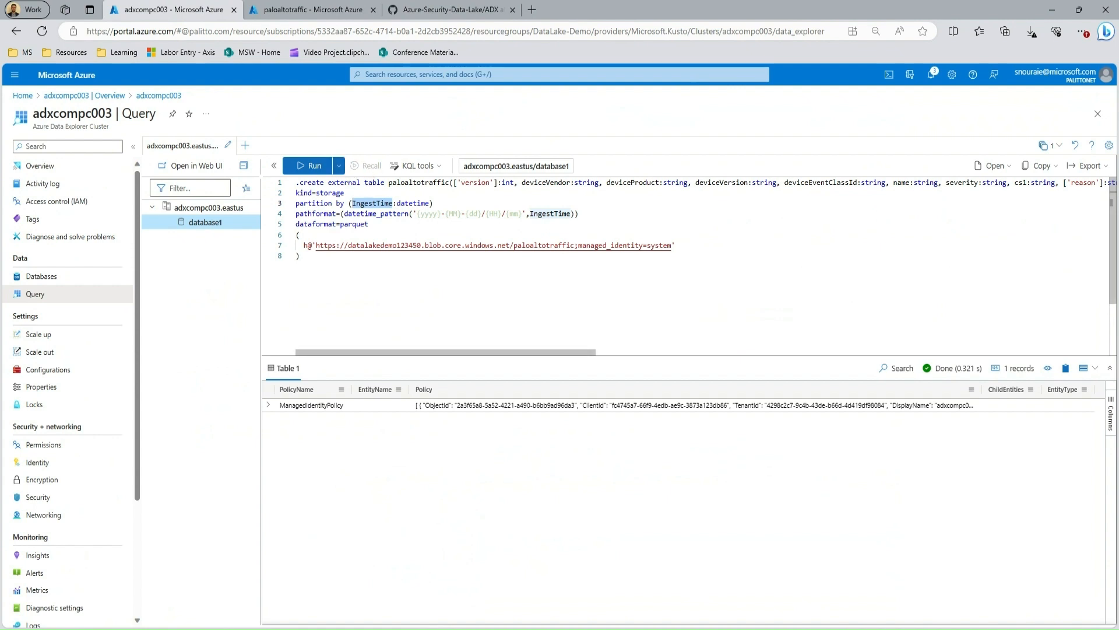
{"action": "left_click", "coordinate": [360, 203]}
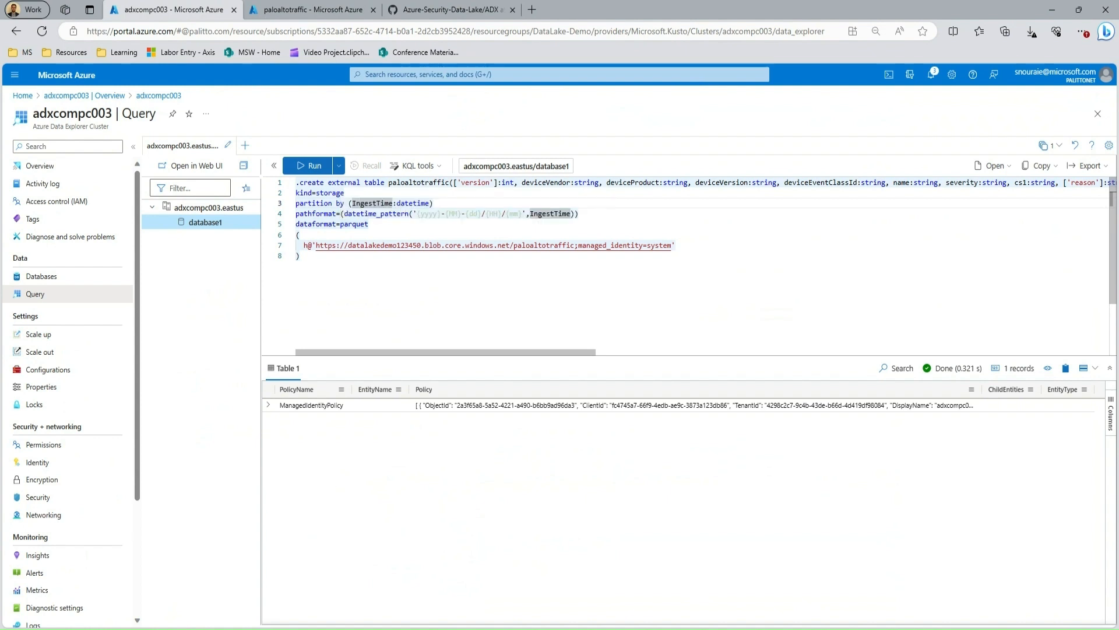
{"action": "left_click", "coordinate": [354, 224]}
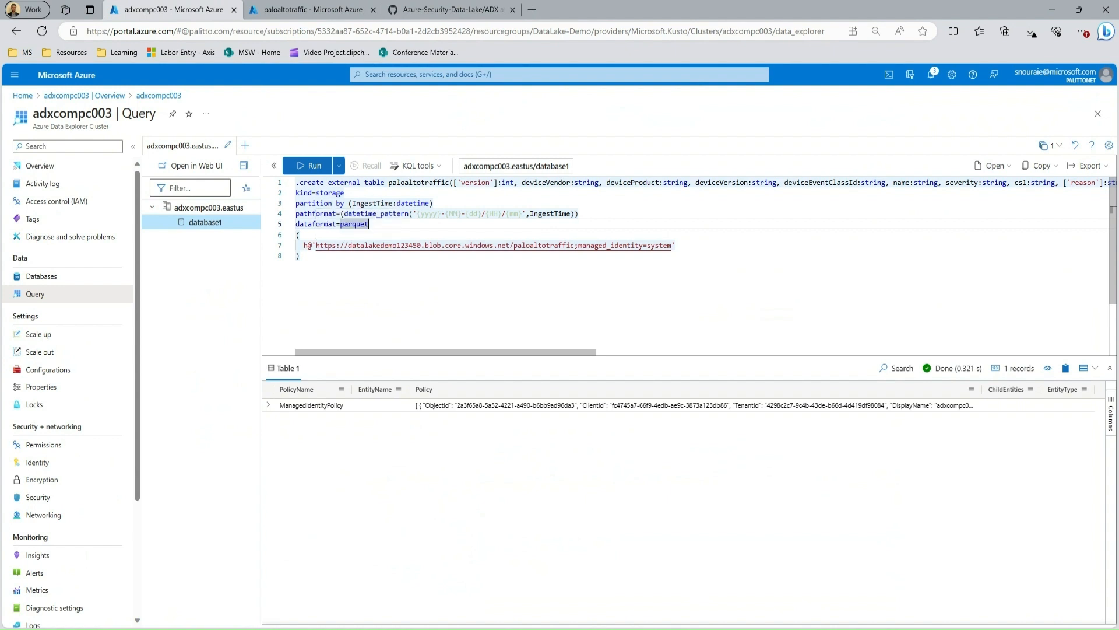
{"action": "left_click_drag", "start_coordinate": [574, 246], "coordinate": [514, 246]}
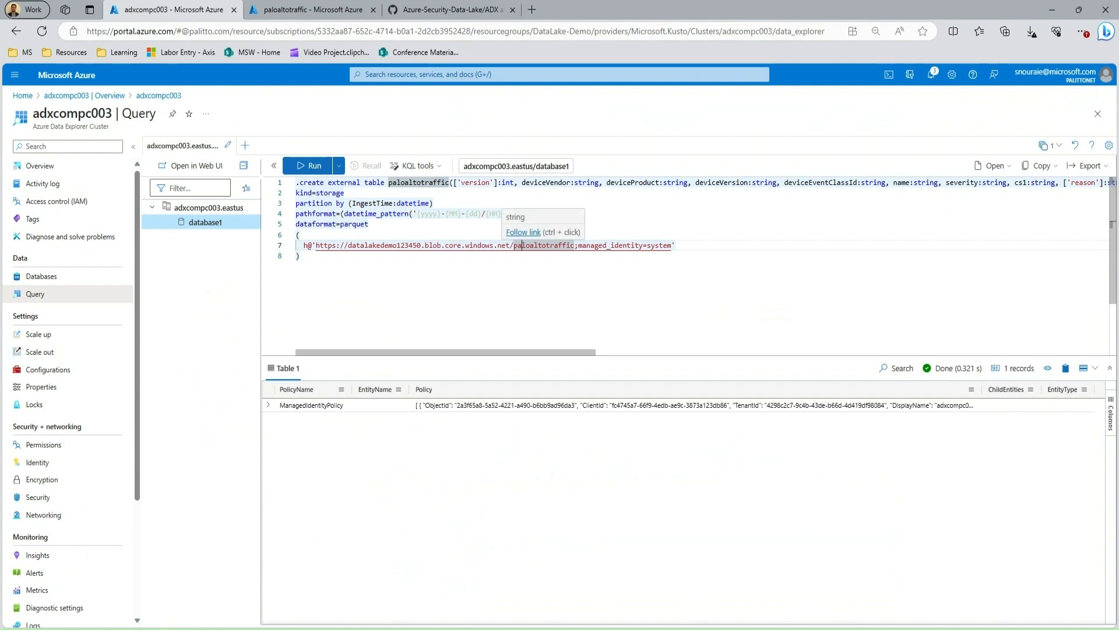
{"action": "left_click_drag", "start_coordinate": [579, 245], "coordinate": [671, 245]}
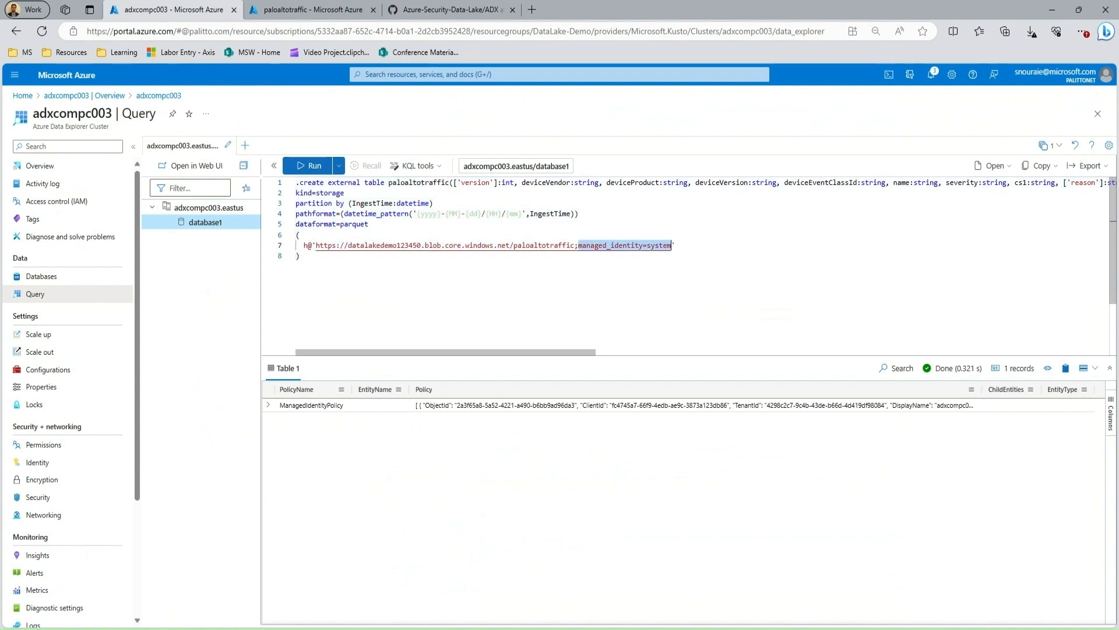
{"action": "double_click", "coordinate": [355, 224]}
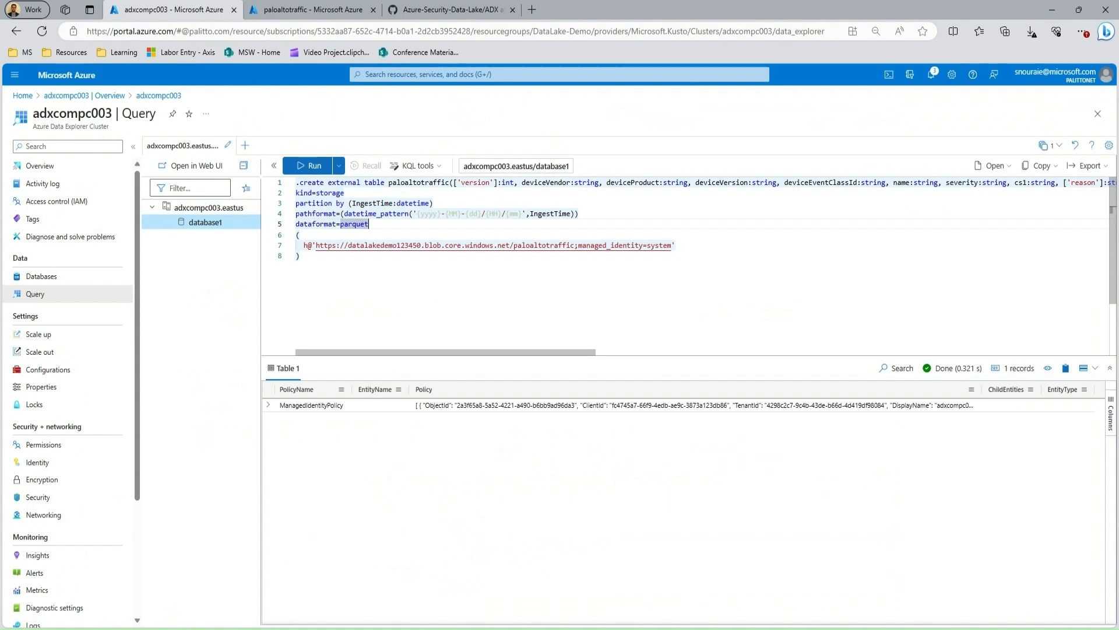
{"action": "key", "text": "shift+Return"}
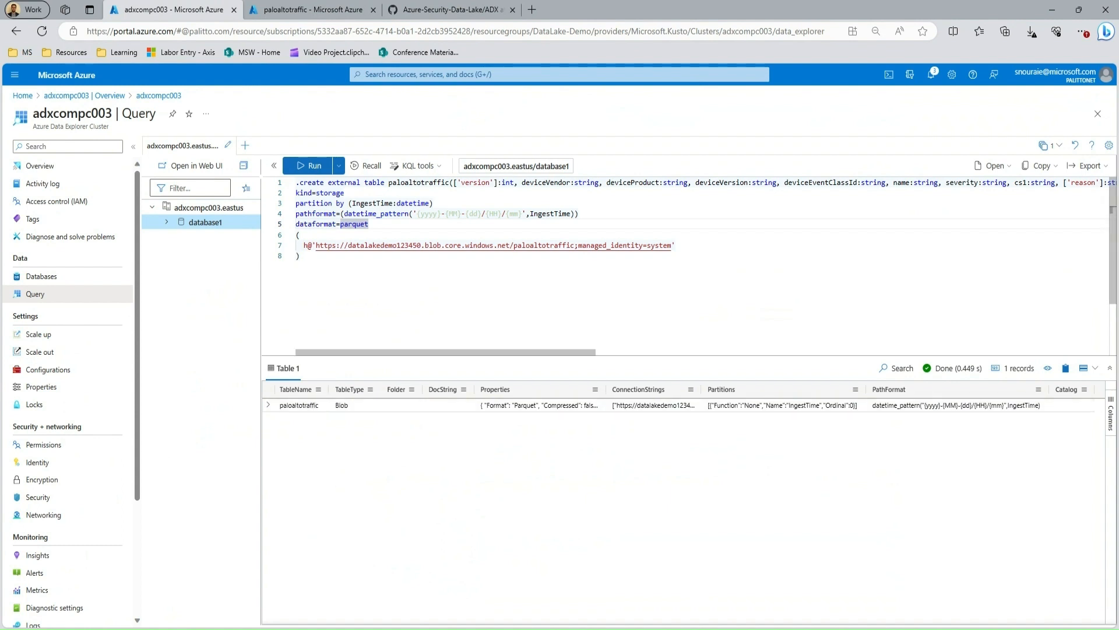
In a new query tab on database1, write the query external_table('paloaltotraffic') | take 1.
{"action": "left_click", "coordinate": [246, 145]}
{"action": "type", "text": "palo"}
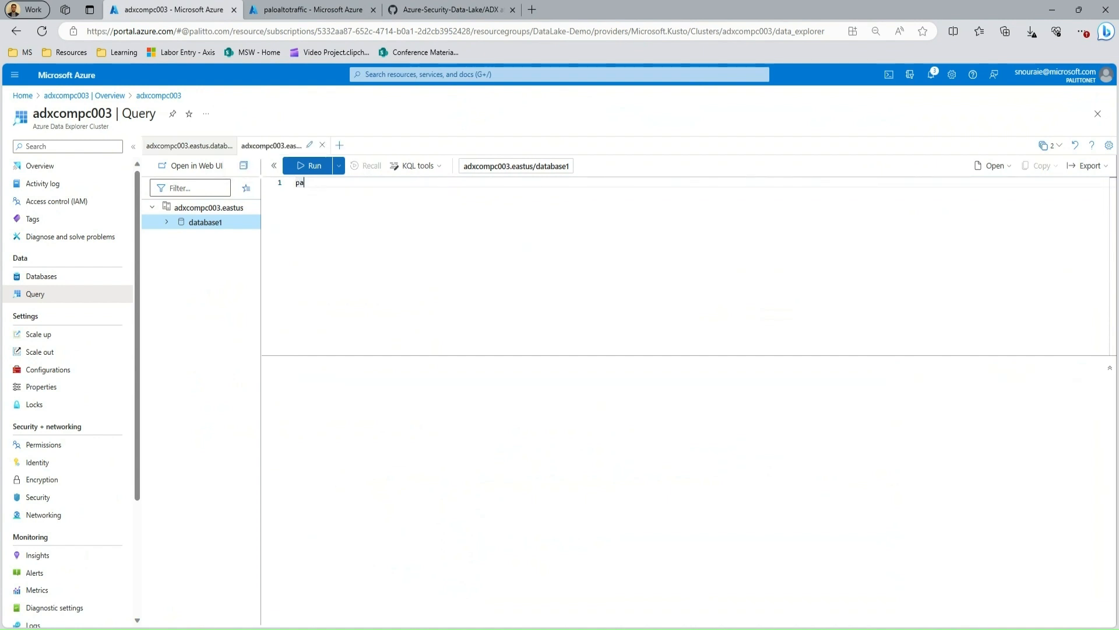
{"action": "key", "text": "Return"}
{"action": "key", "text": "Return"}
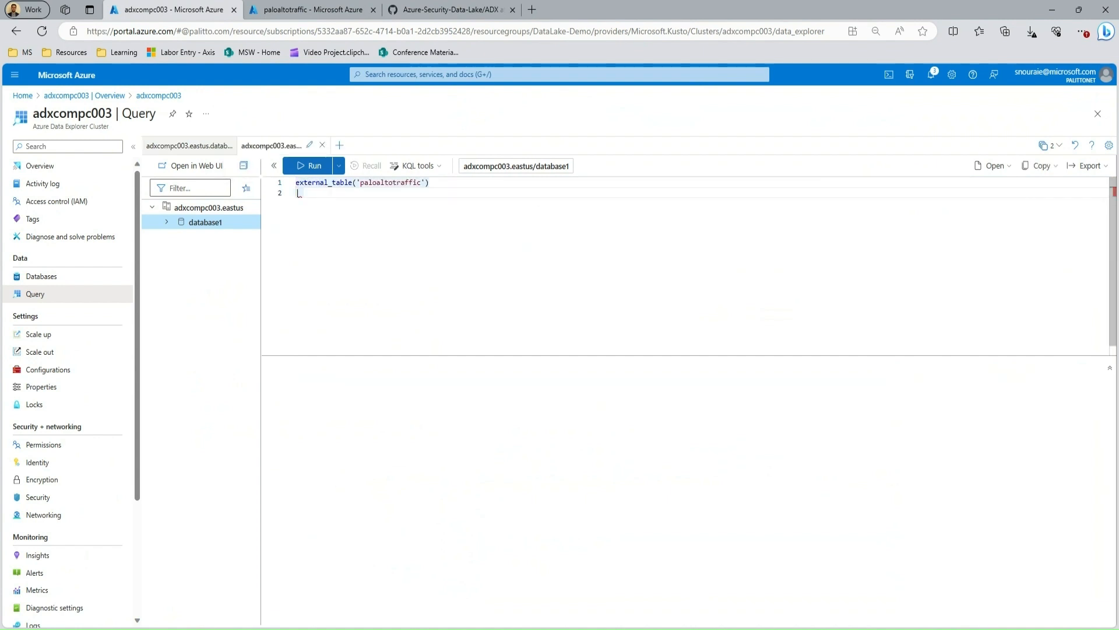
{"action": "type", "text": "| take 1"}
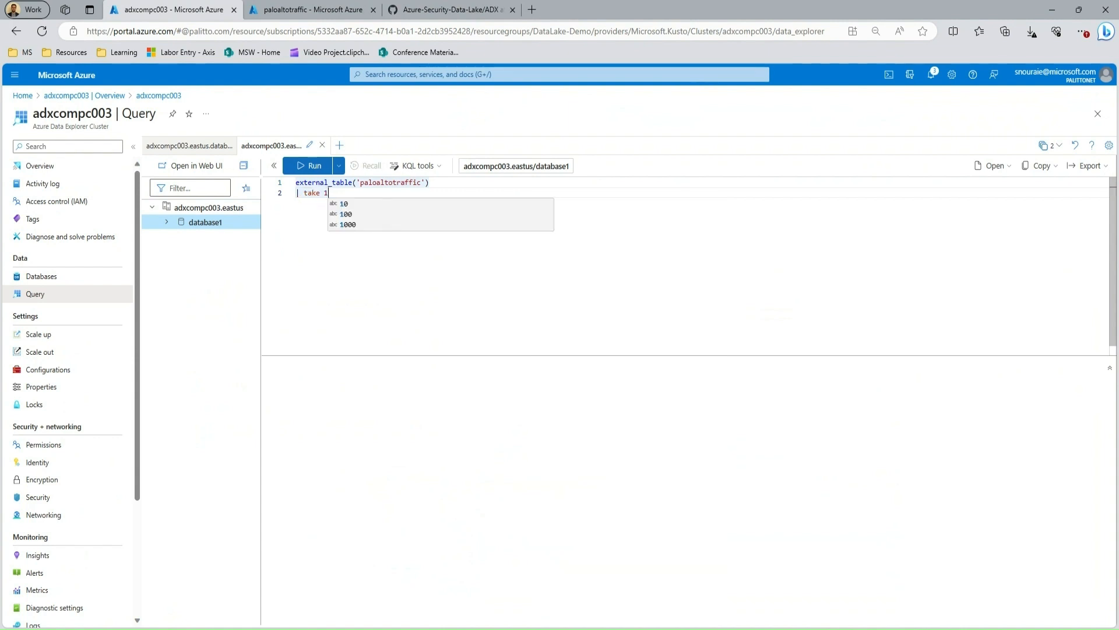
Check the external_table reference, run the take 1 query, and look across the columns of the returned record.
{"action": "left_click_drag", "start_coordinate": [430, 182], "coordinate": [295, 181]}
{"action": "double_click", "coordinate": [390, 182]}
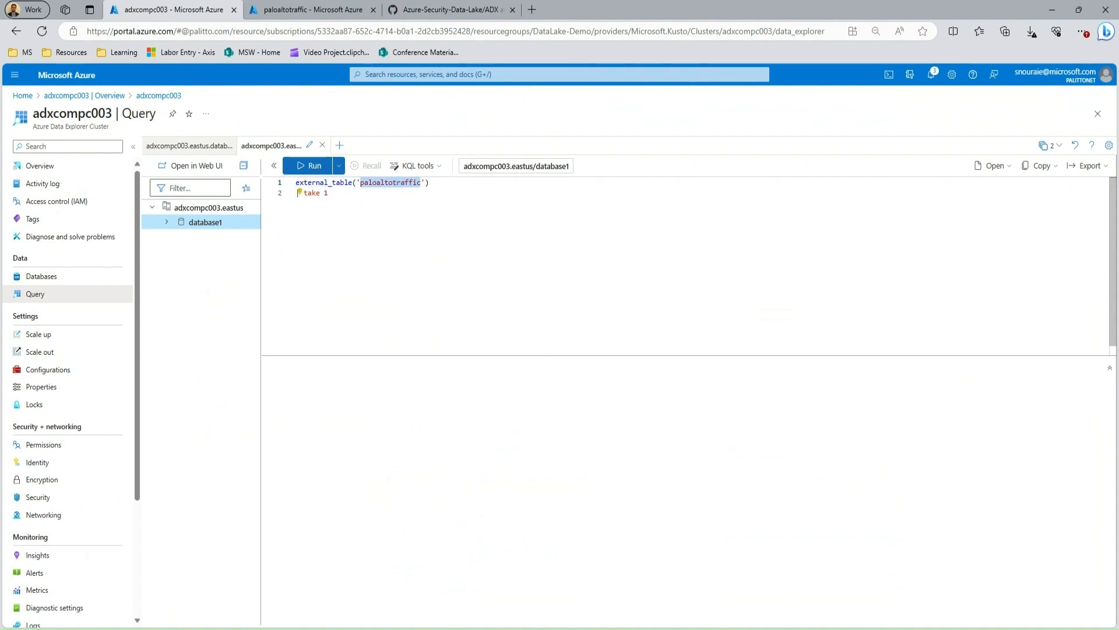
{"action": "left_click_drag", "start_coordinate": [430, 182], "coordinate": [296, 182]}
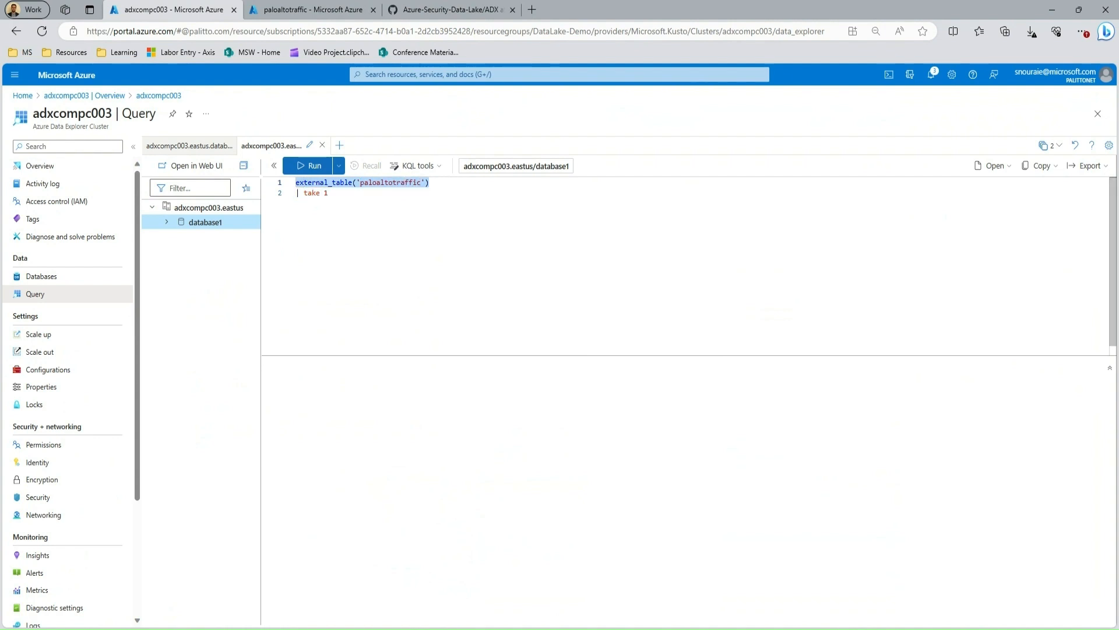
{"action": "left_click", "coordinate": [327, 193]}
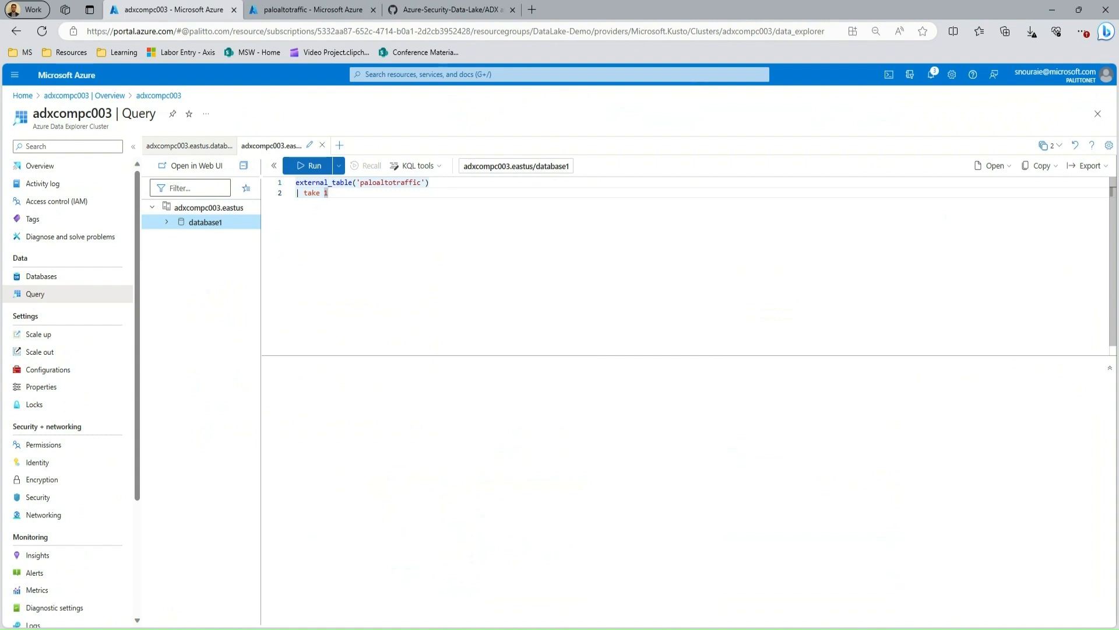
{"action": "left_click", "coordinate": [309, 166]}
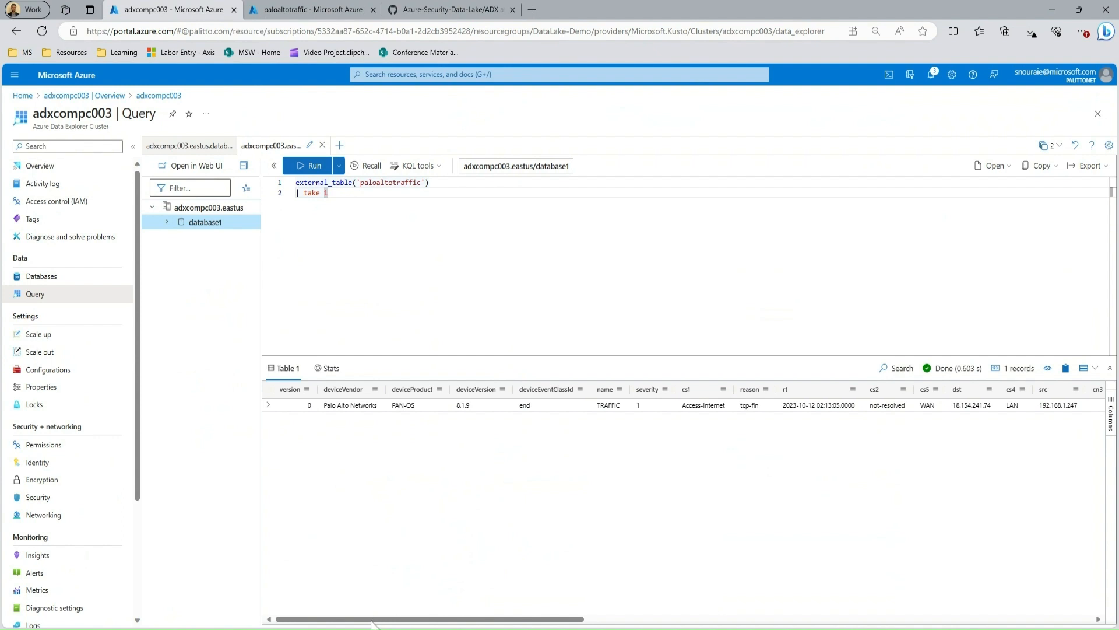
{"action": "left_click_drag", "start_coordinate": [371, 620], "coordinate": [497, 622]}
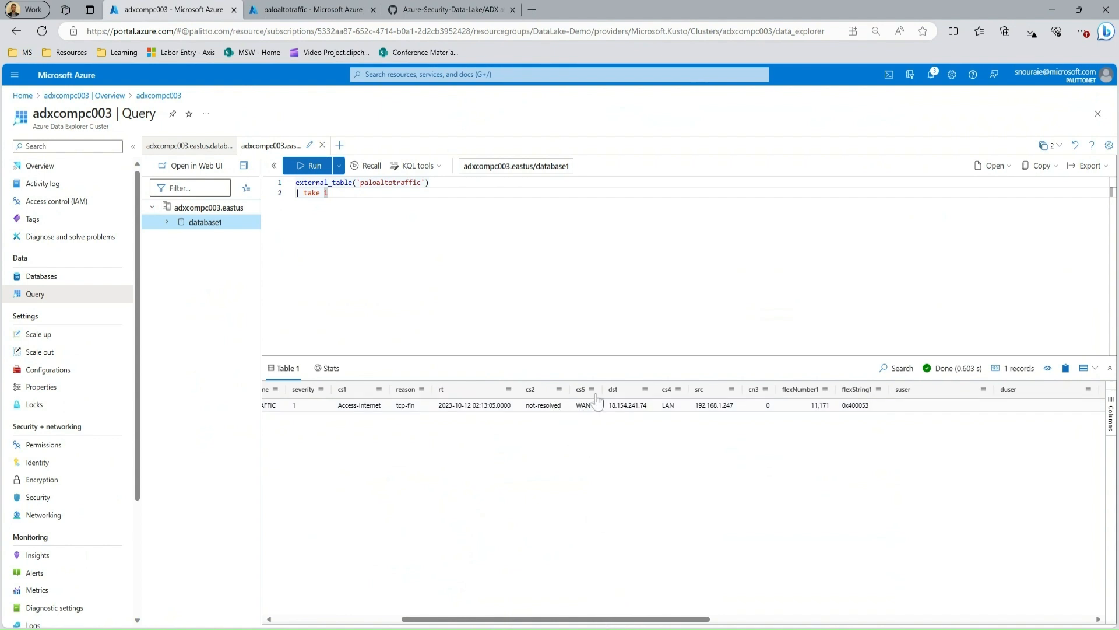
{"action": "left_click_drag", "start_coordinate": [638, 618], "coordinate": [485, 621]}
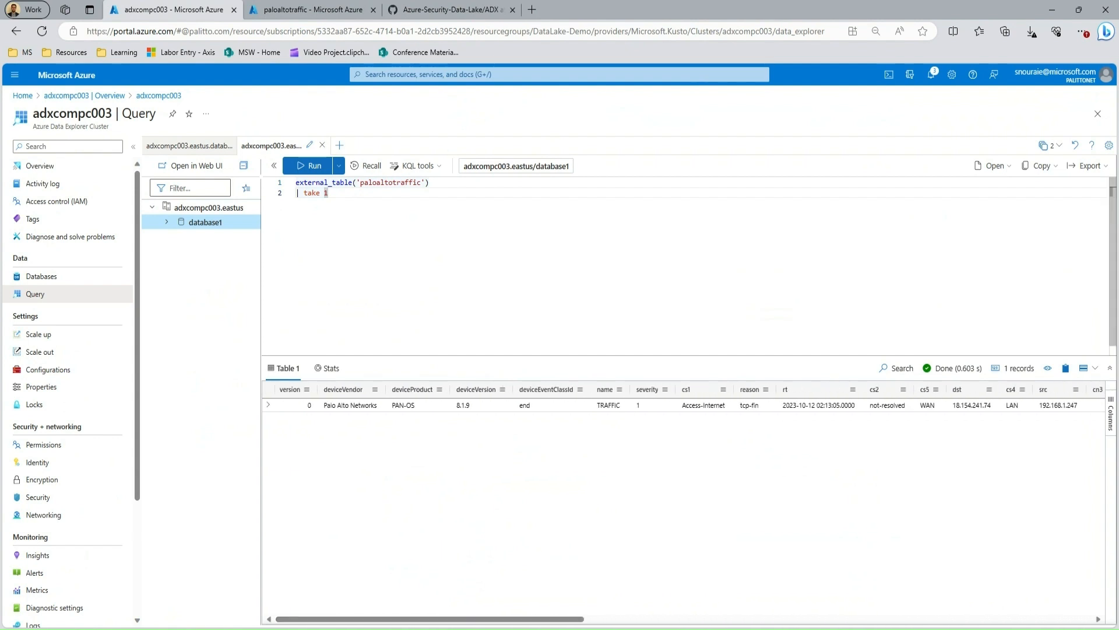